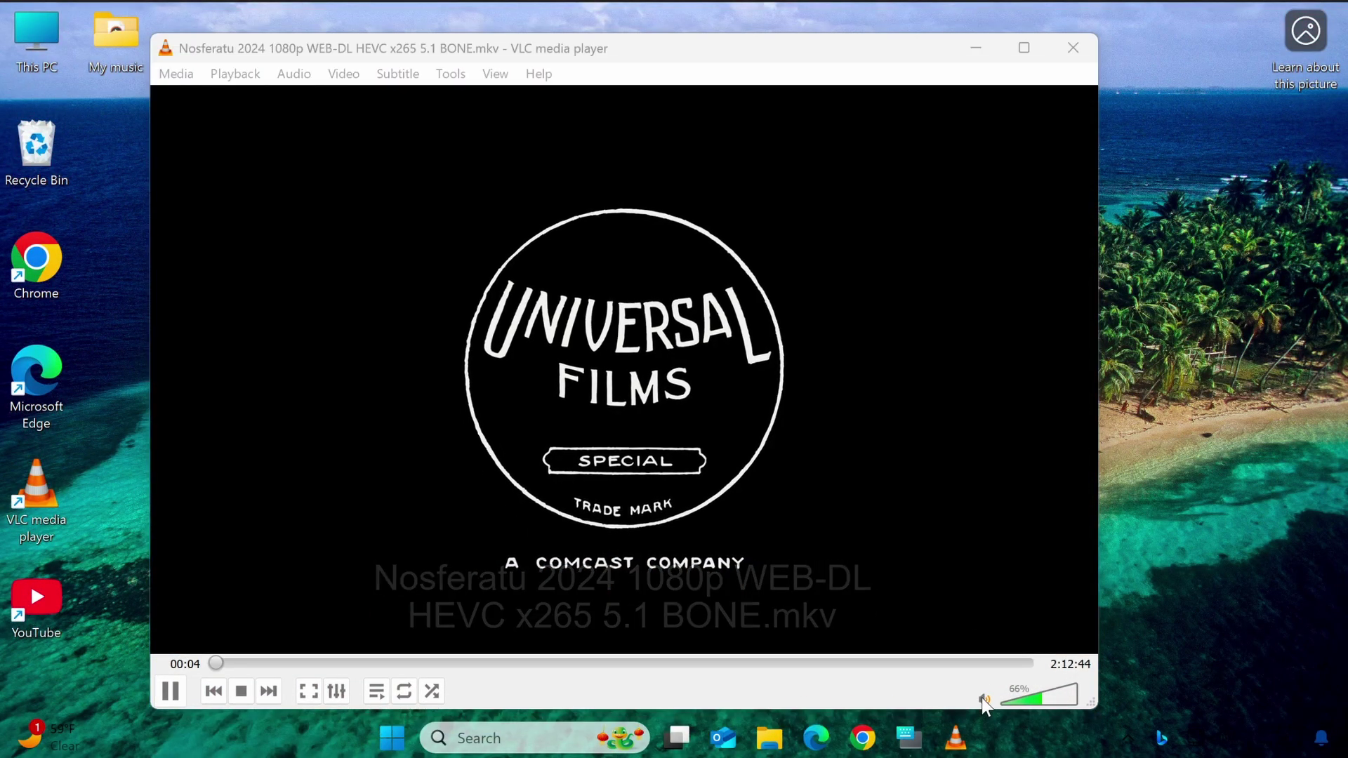
Step: Mute the Nosferatu video's sound with the speaker icon
click(982, 698)
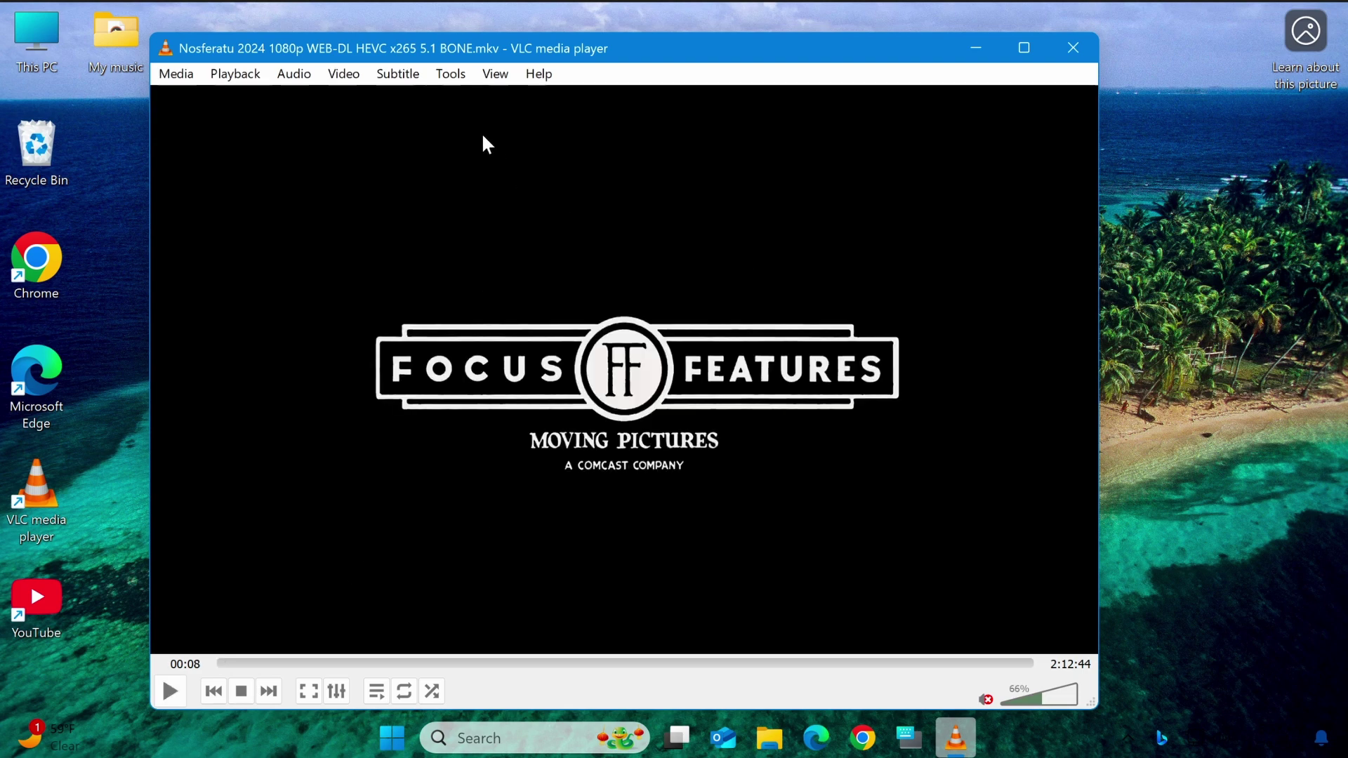
Step: Pause playback and add Nosferatu 2024.ssa from Downloads as the subtitle file
key(space)
click(398, 74)
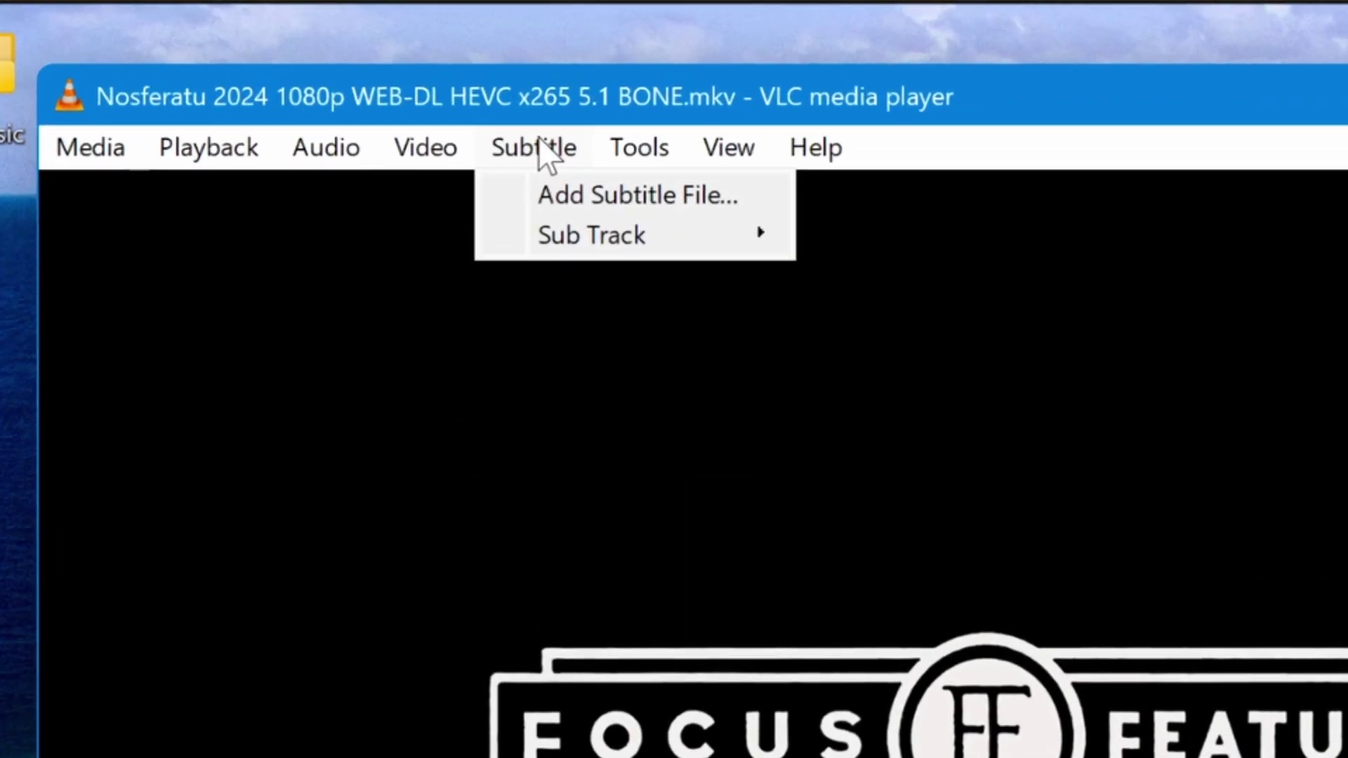
click(568, 205)
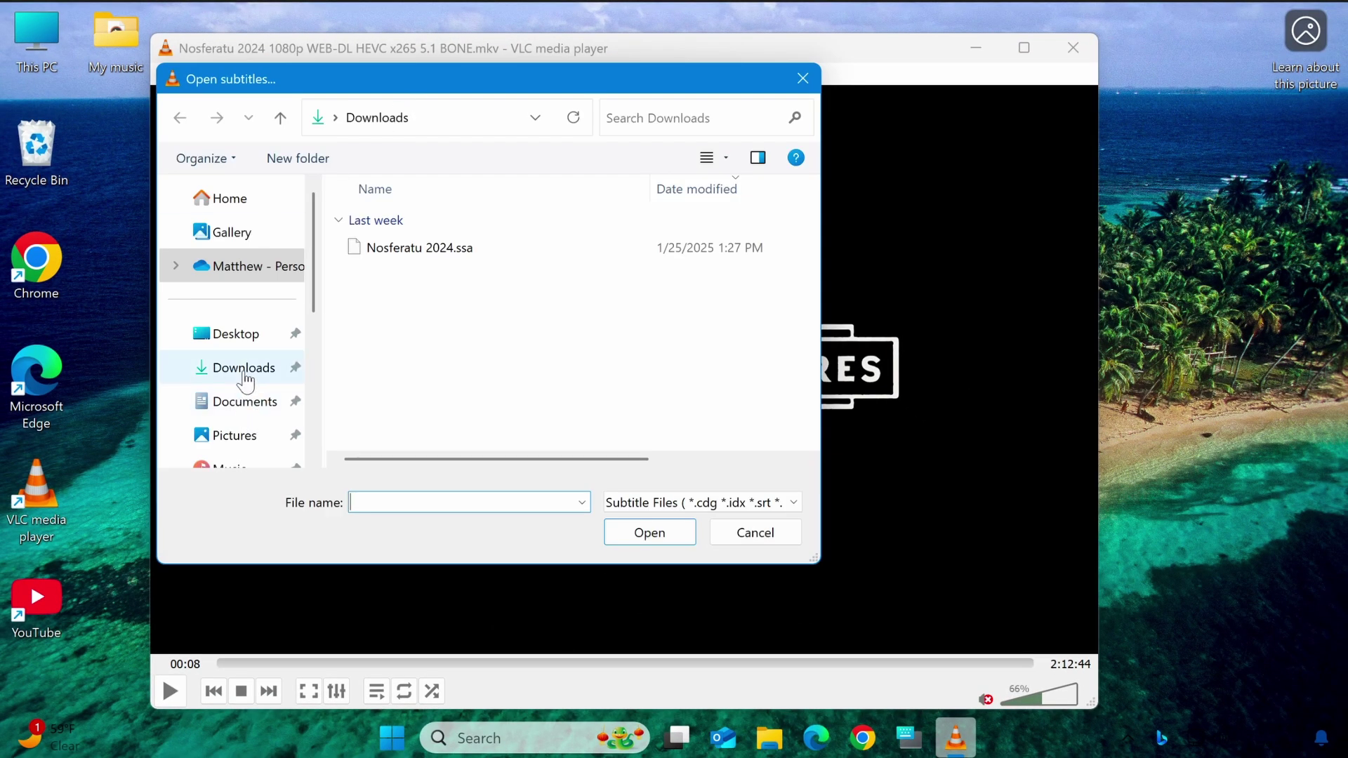
click(243, 368)
click(419, 247)
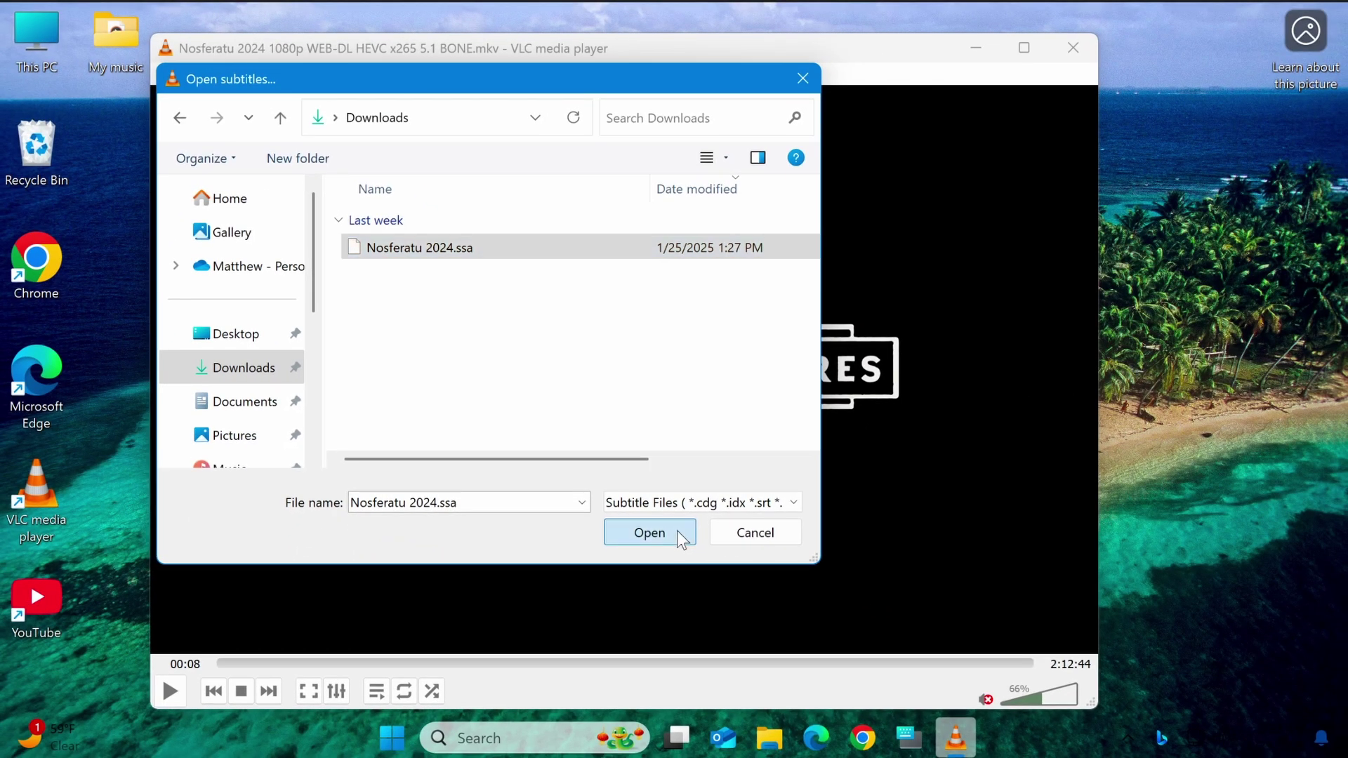
click(1016, 712)
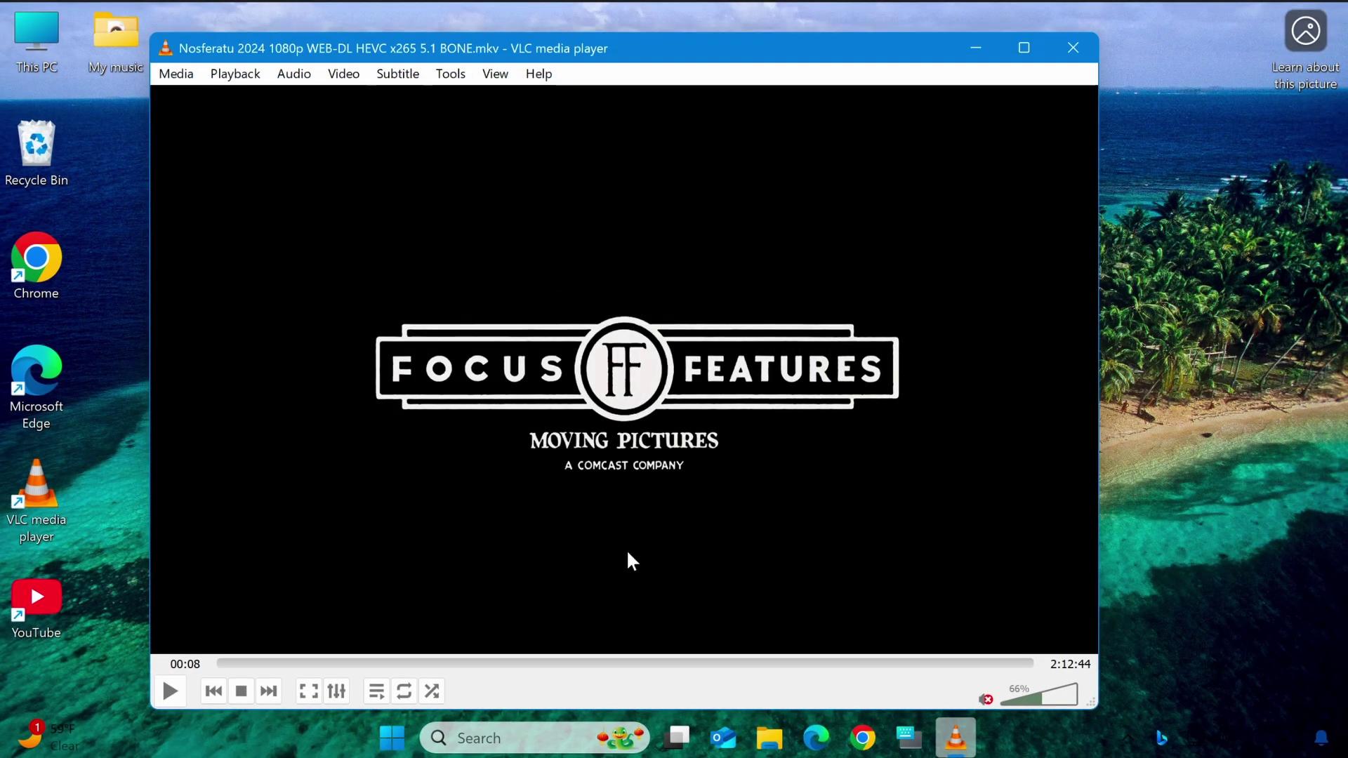
Step: Skip ahead to about 33 minutes, select Track 1 - [English] subtitles, and resume playing
drag(328, 665, 433, 663)
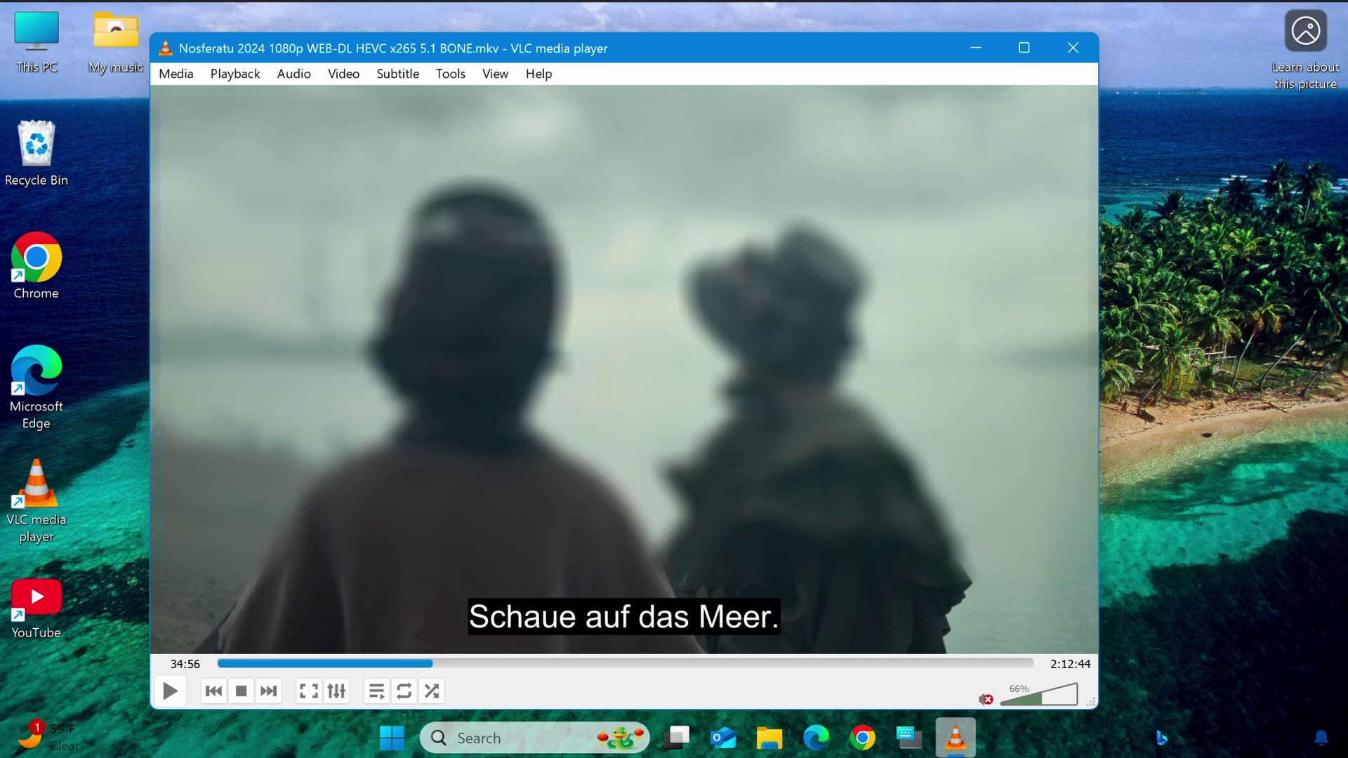
right_click(494, 298)
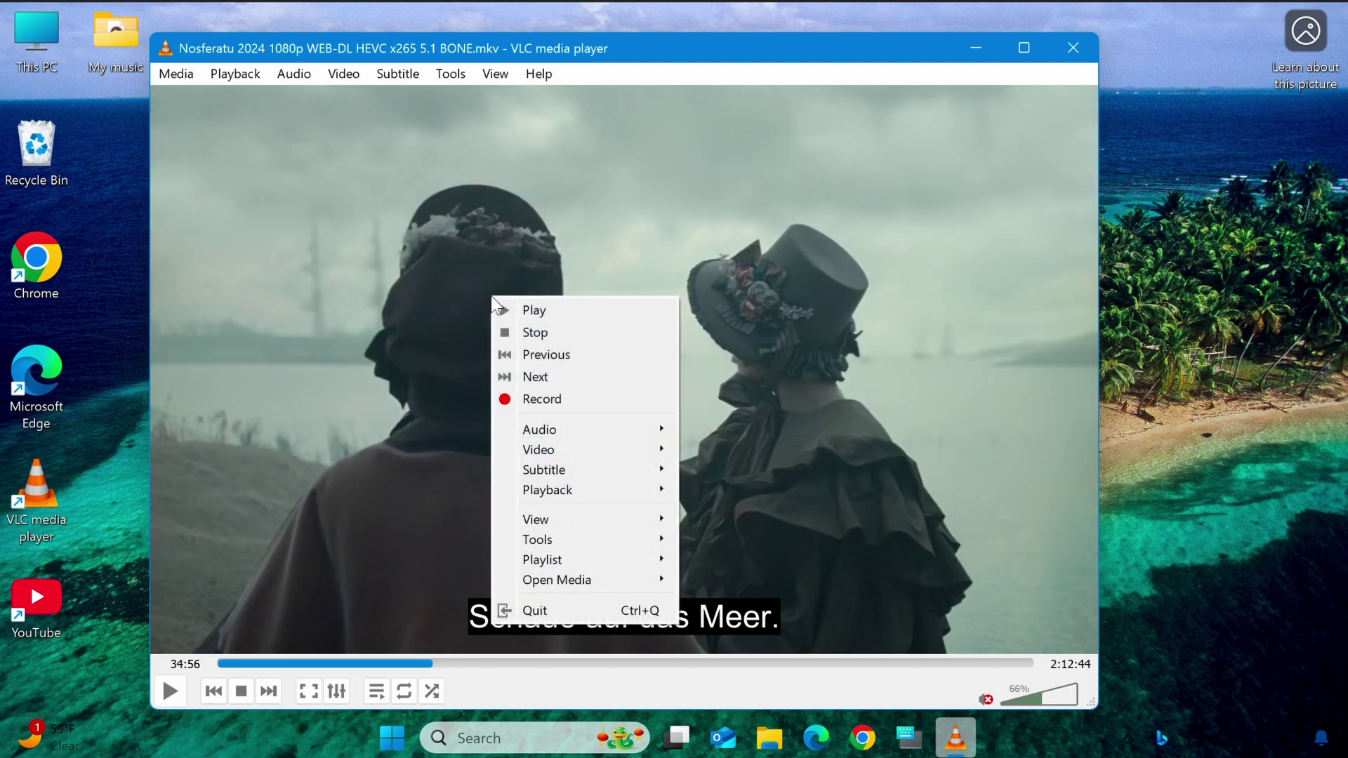
mouse_move(569, 470)
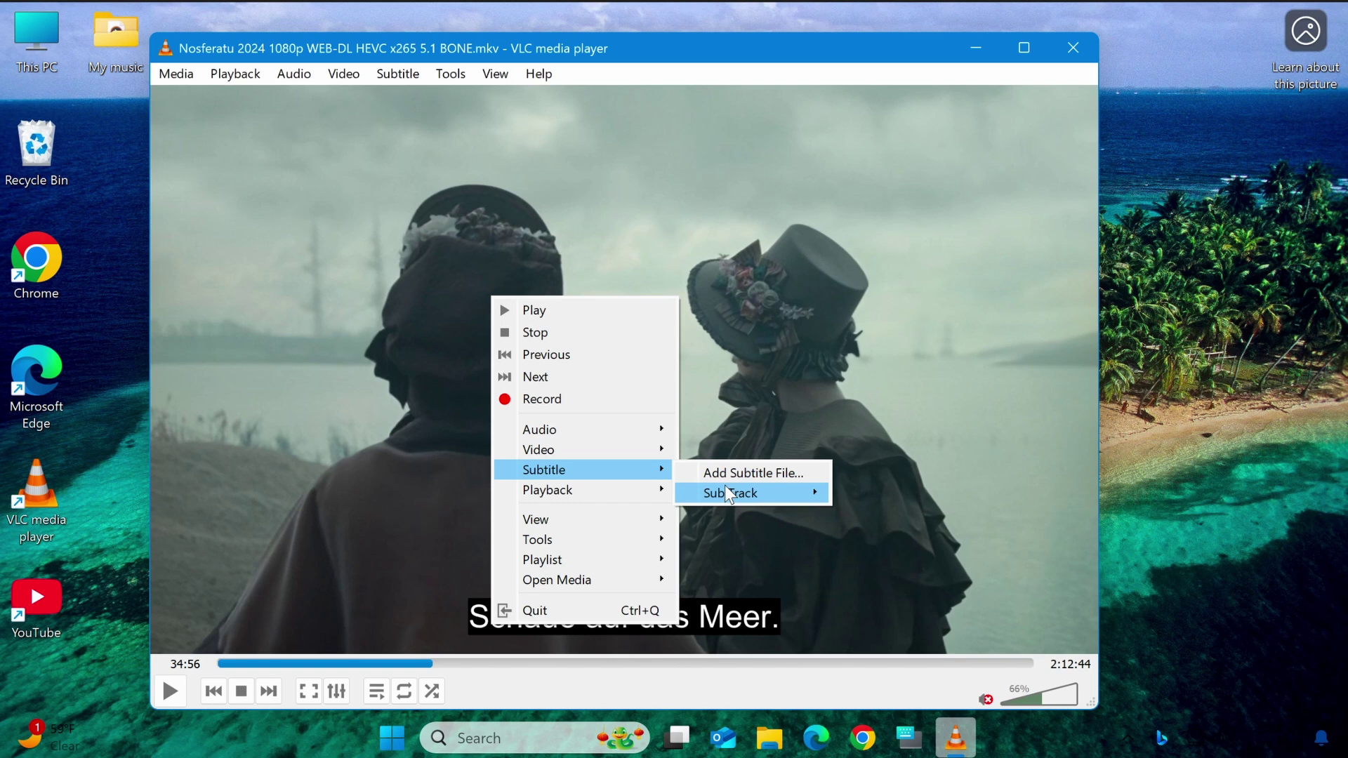
mouse_move(731, 494)
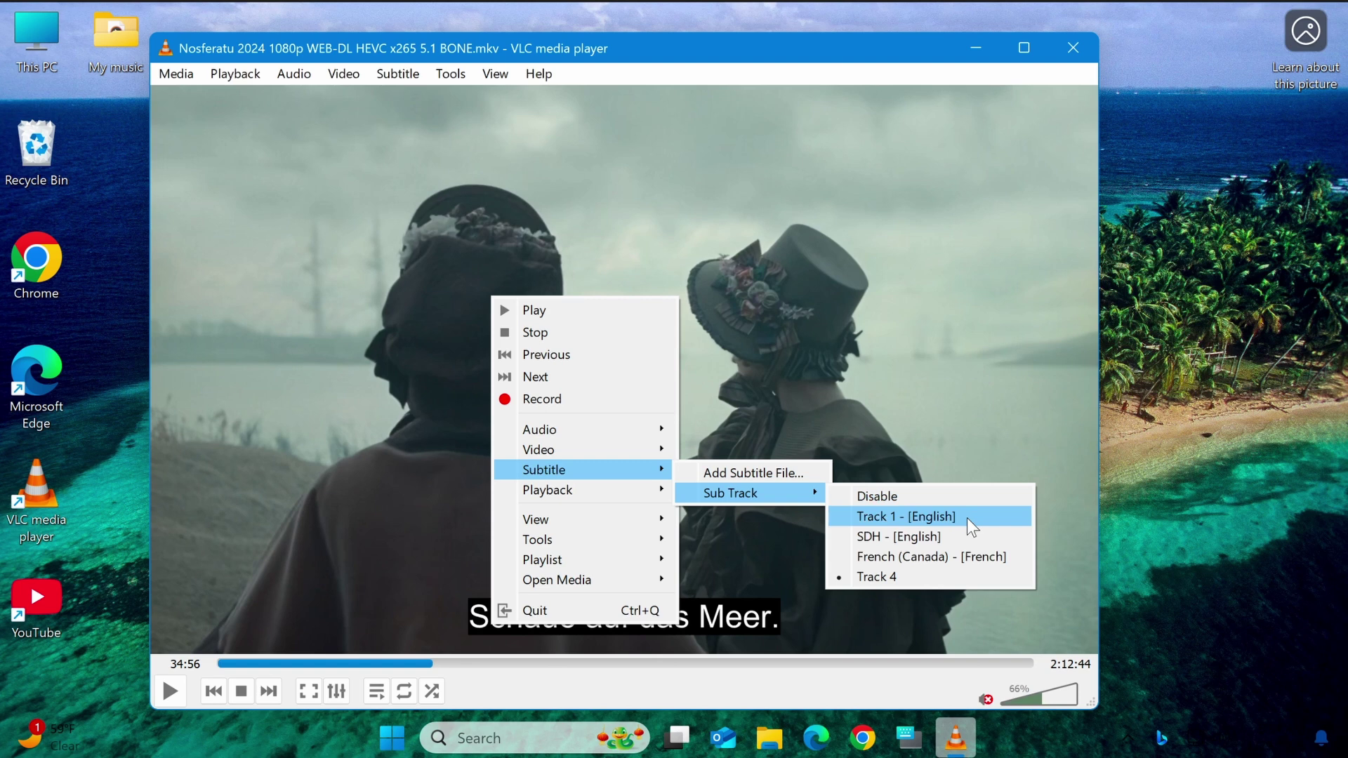
click(971, 524)
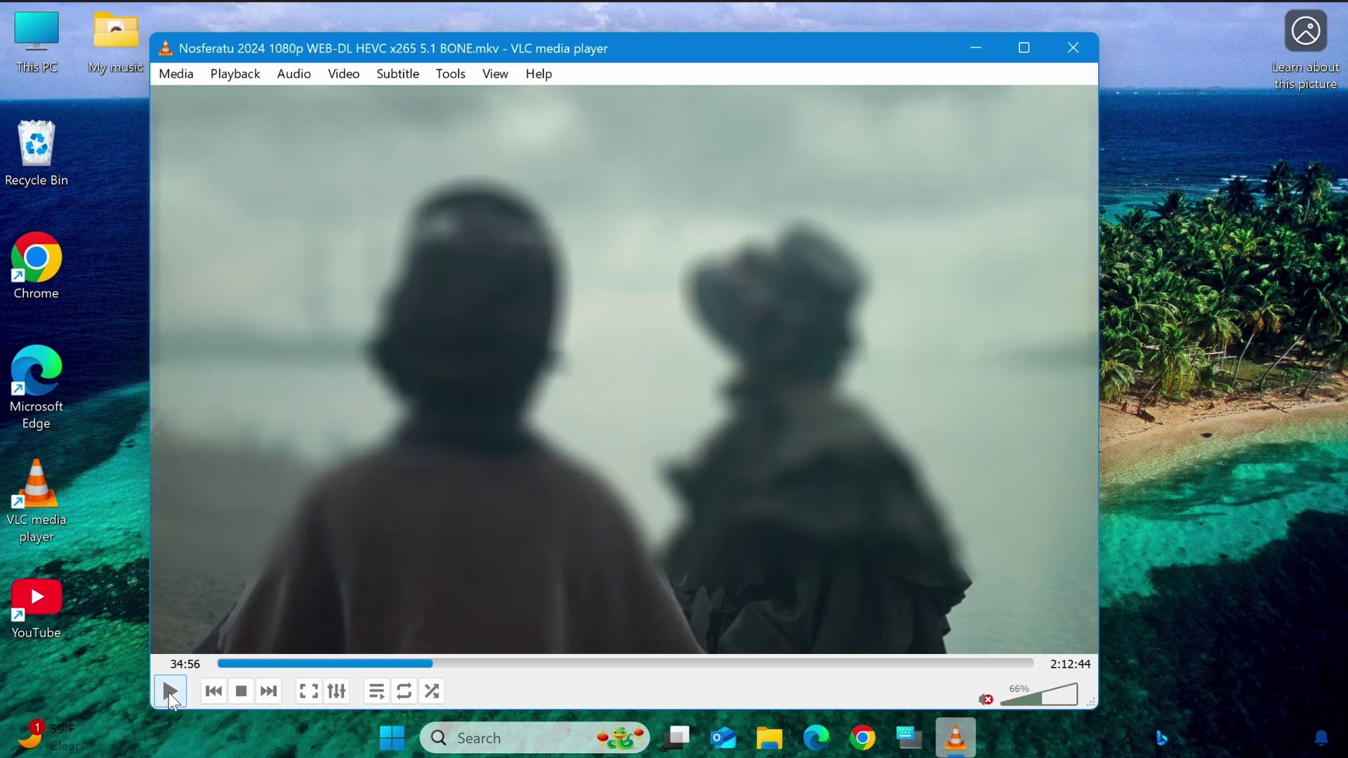
click(170, 693)
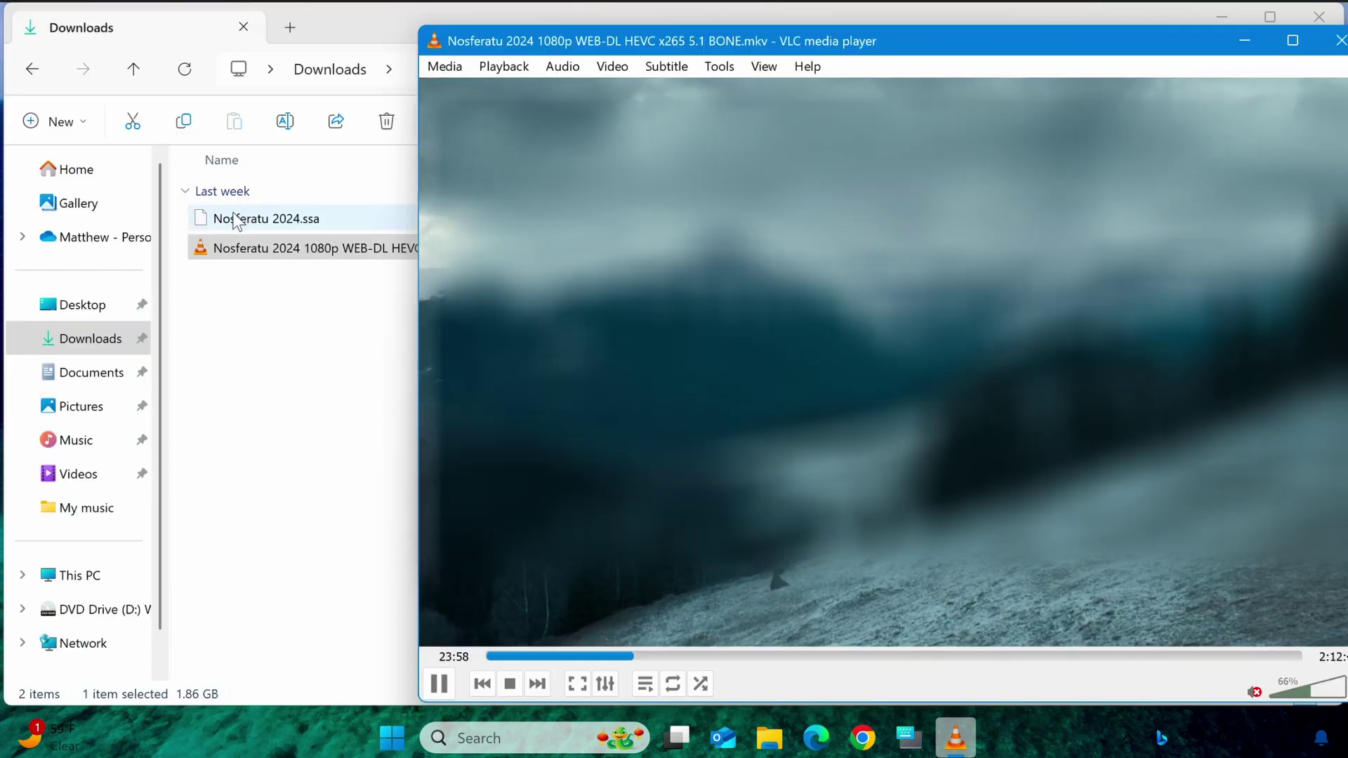
Step: Drop the .ssa onto the video and rename it to match the MKV video's name
drag(235, 221, 874, 311)
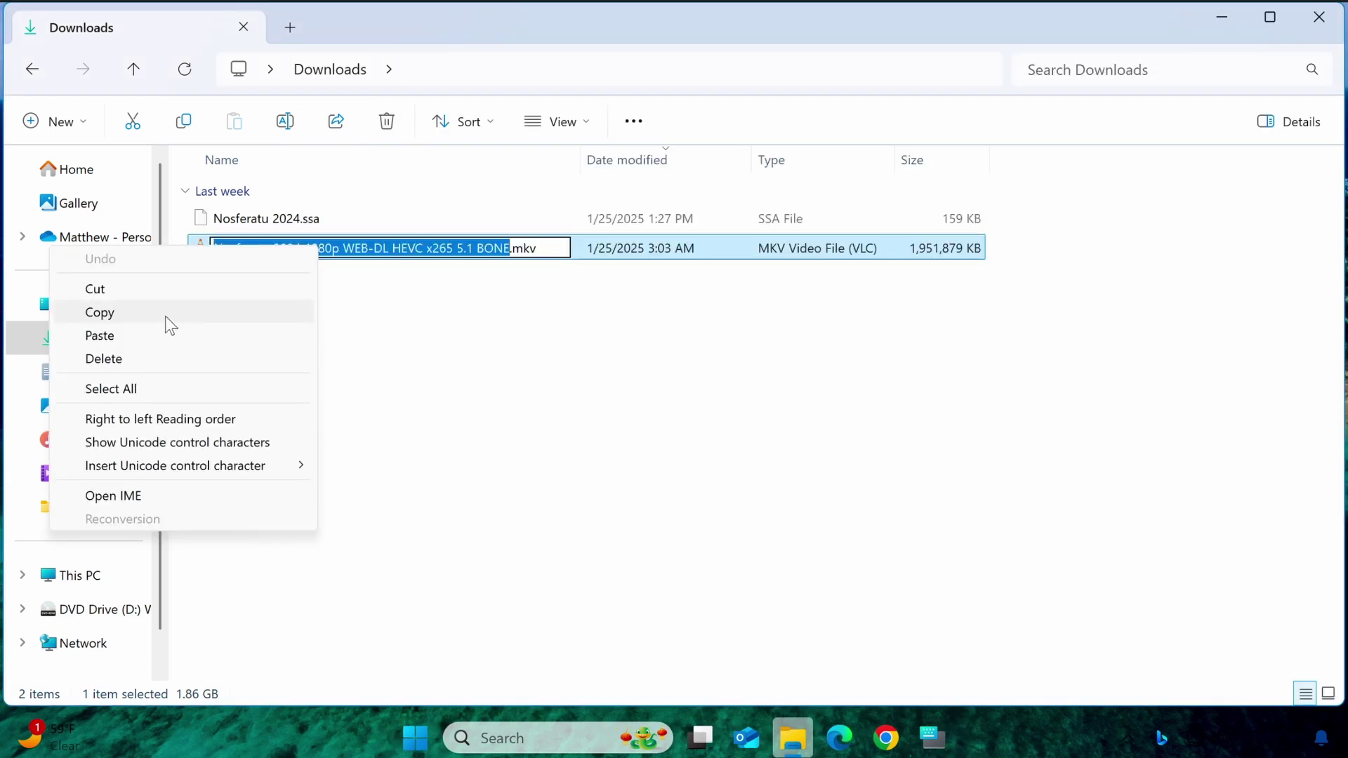
click(165, 315)
click(241, 223)
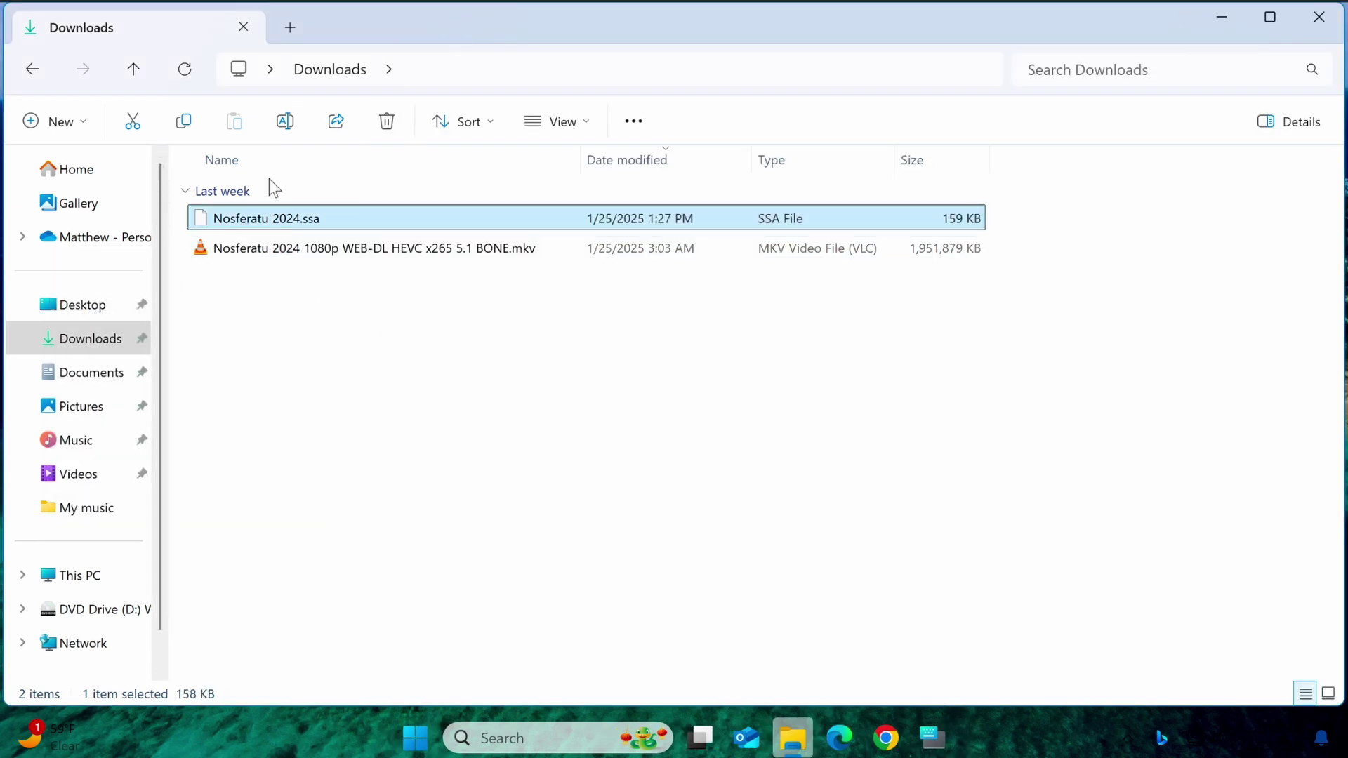
key(F2)
key(ctrl+v)
key(Return)
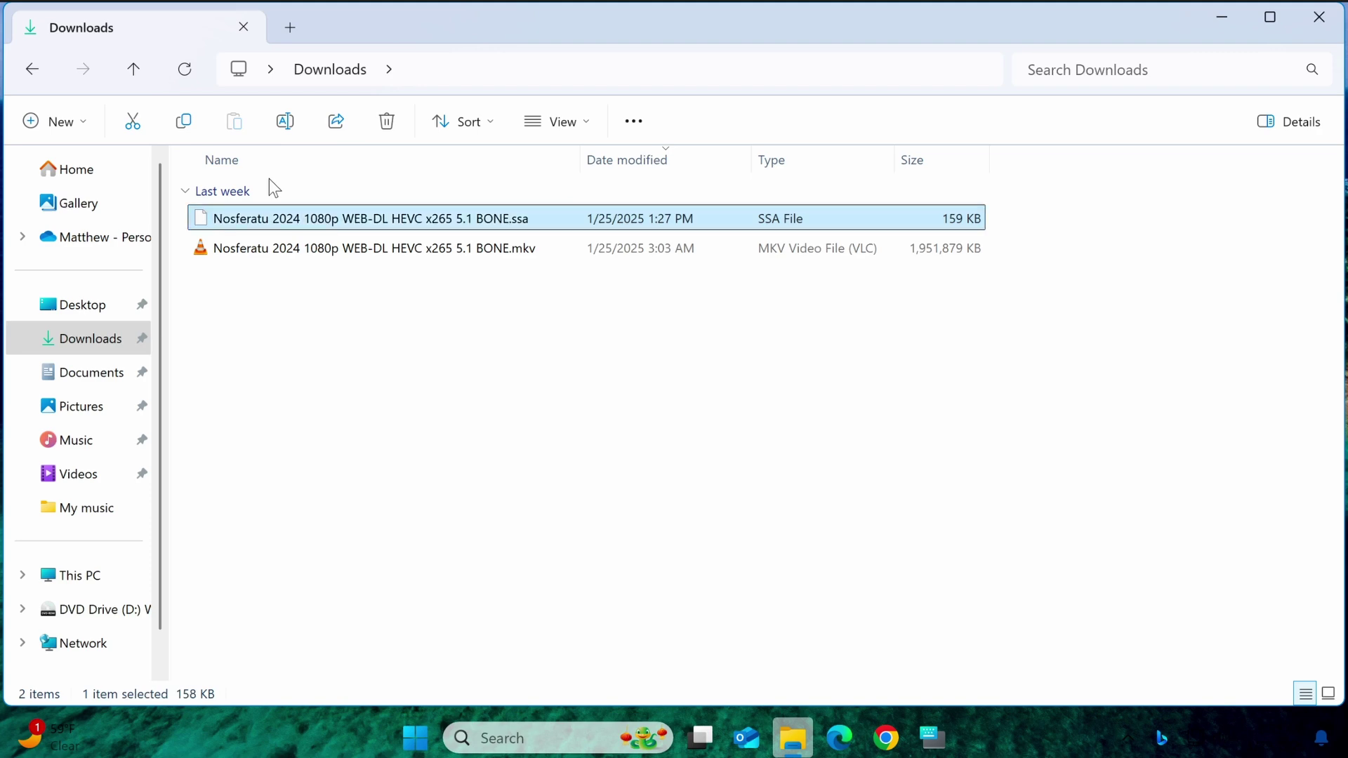
Step: Reopen the MKV video and seek forward in jumps to about 32 minutes
double_click(321, 250)
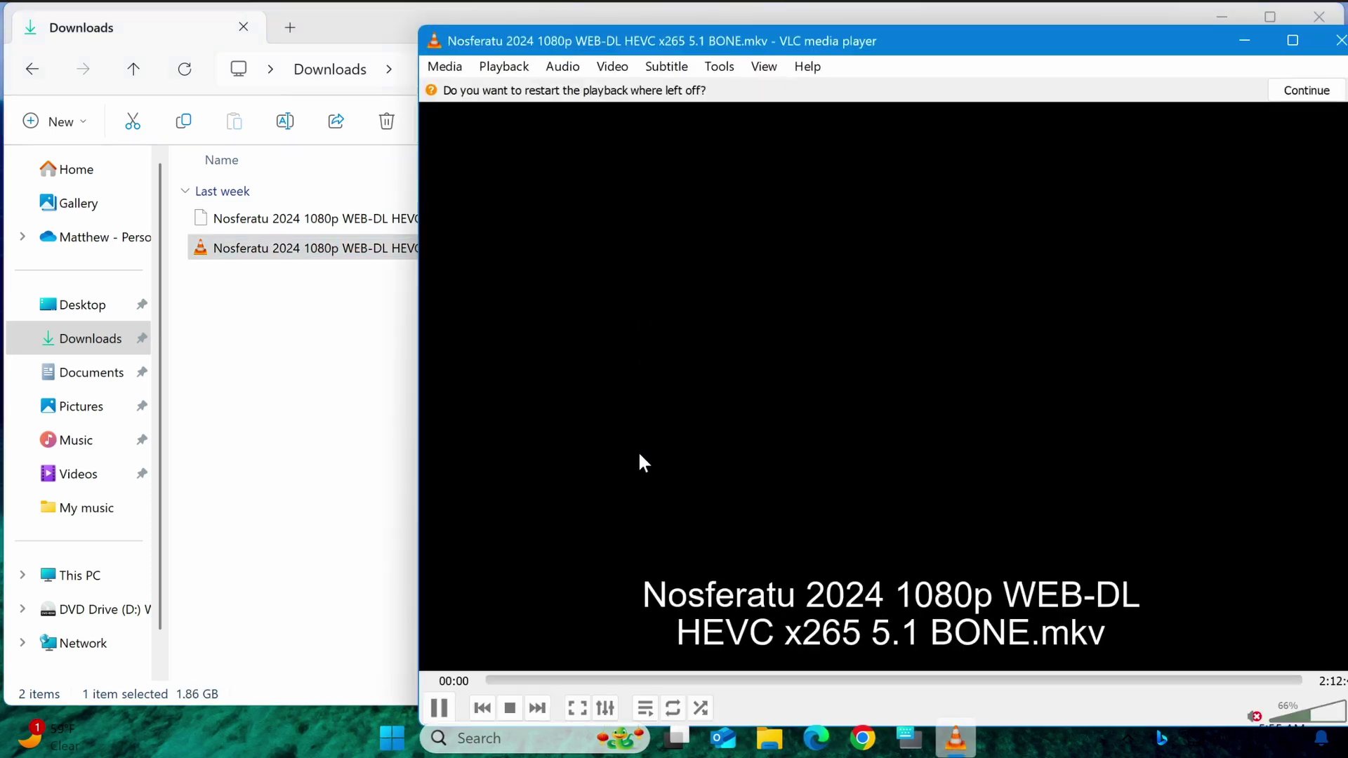
click(635, 679)
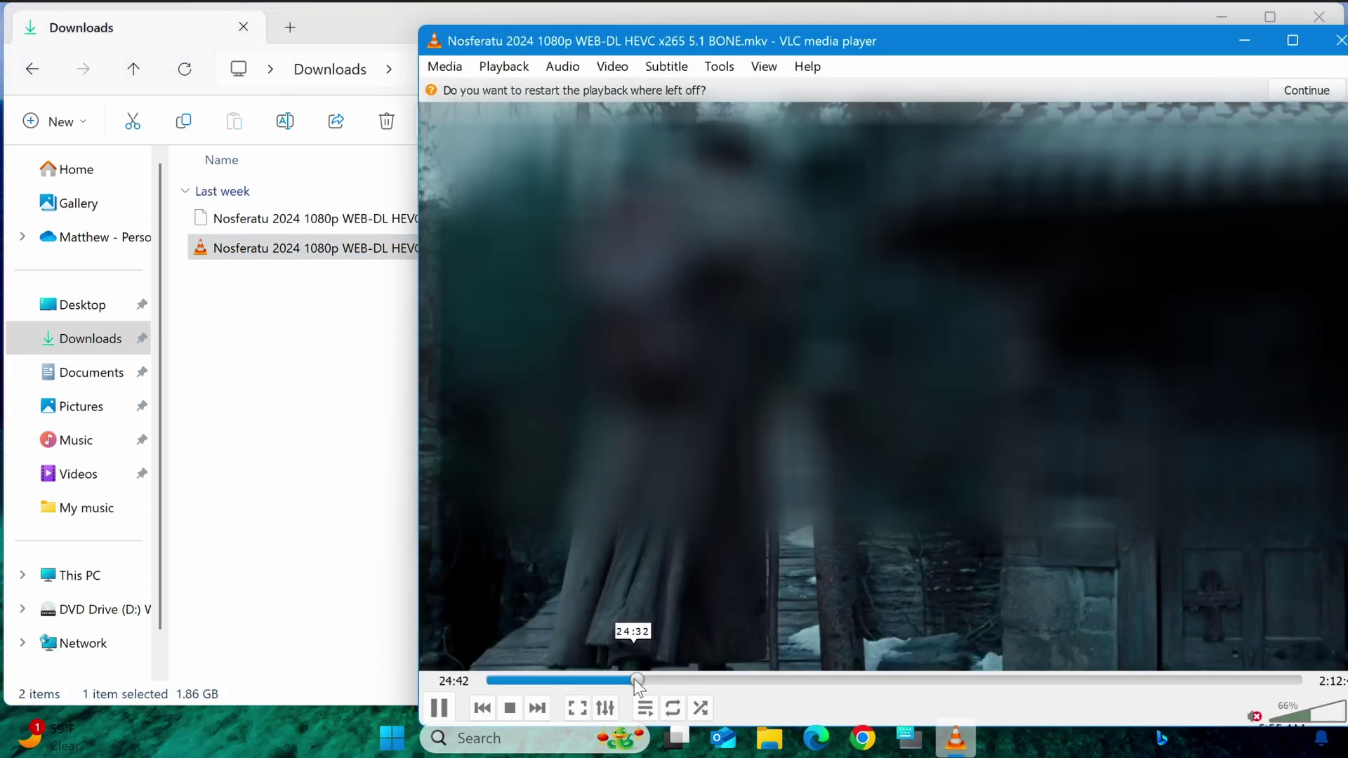
click(658, 655)
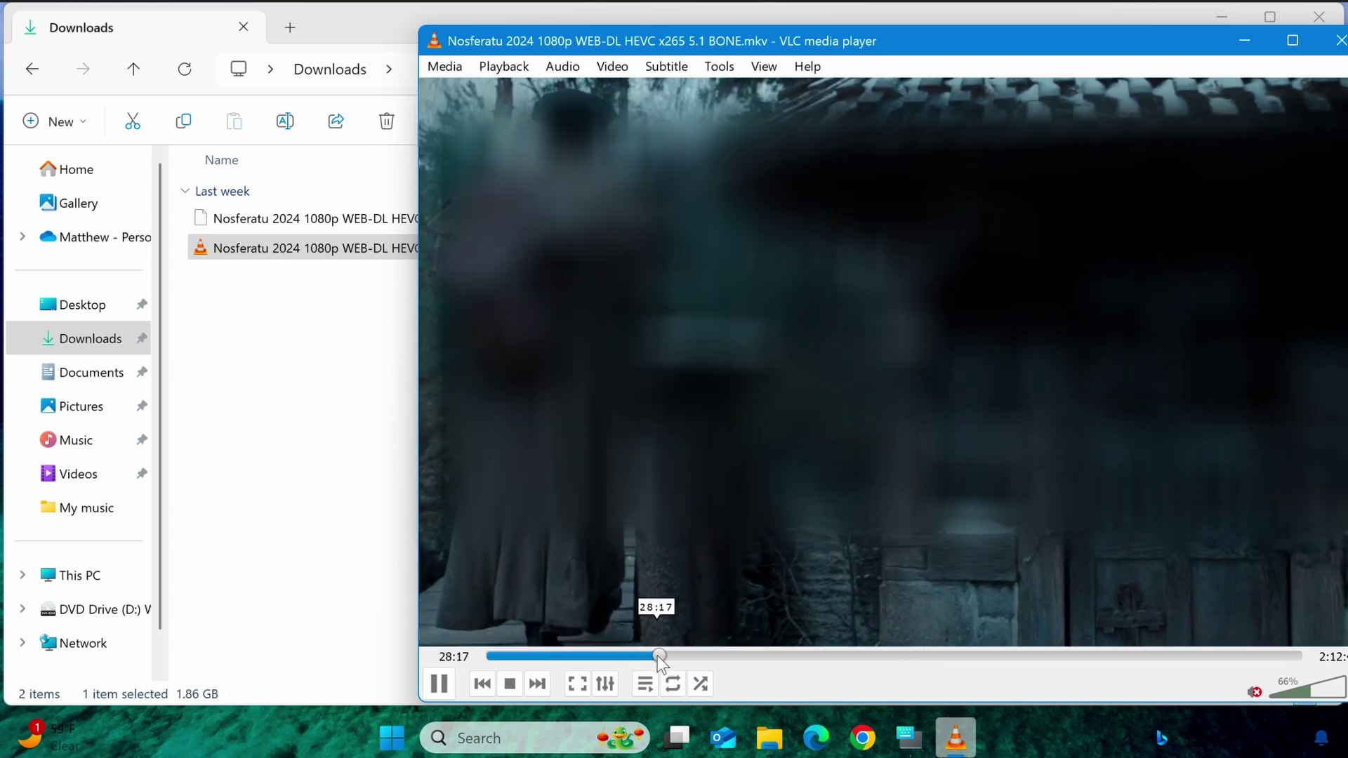
click(683, 655)
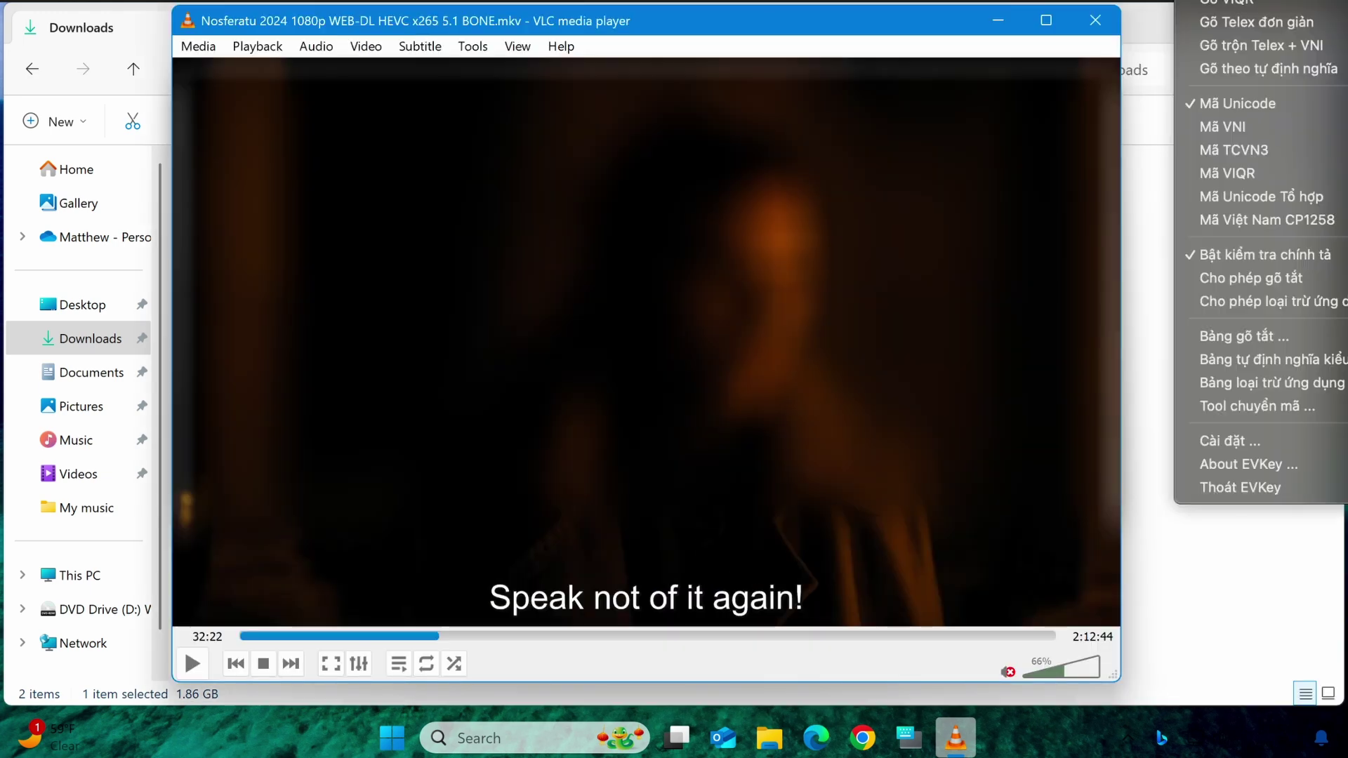
Step: Raise the subtitle delay with three H presses, then lower it with four G presses to -550 ms
key(Escape)
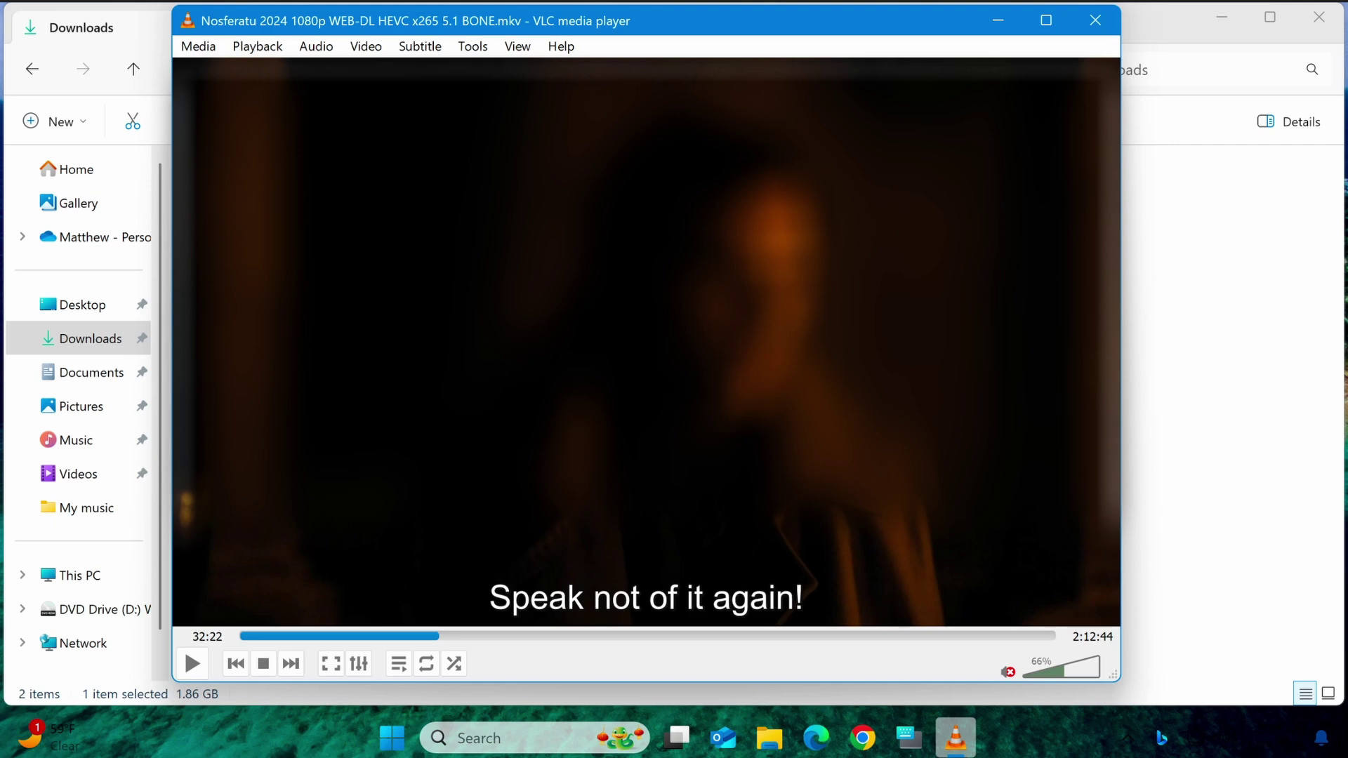
key(h)
key(h)
key(h)
key(h)
key(h)
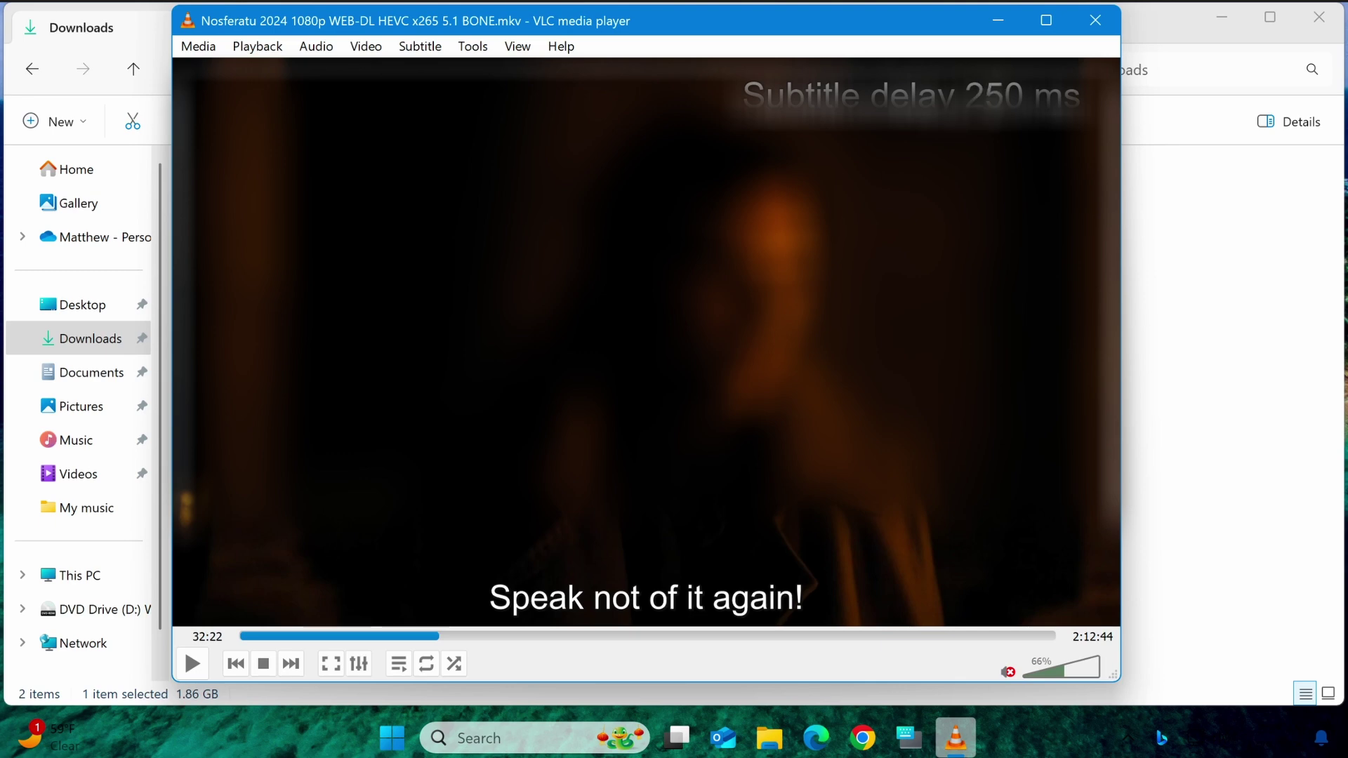
key(h)
key(h)
key(h)
key(h)
key(h)
key(h)
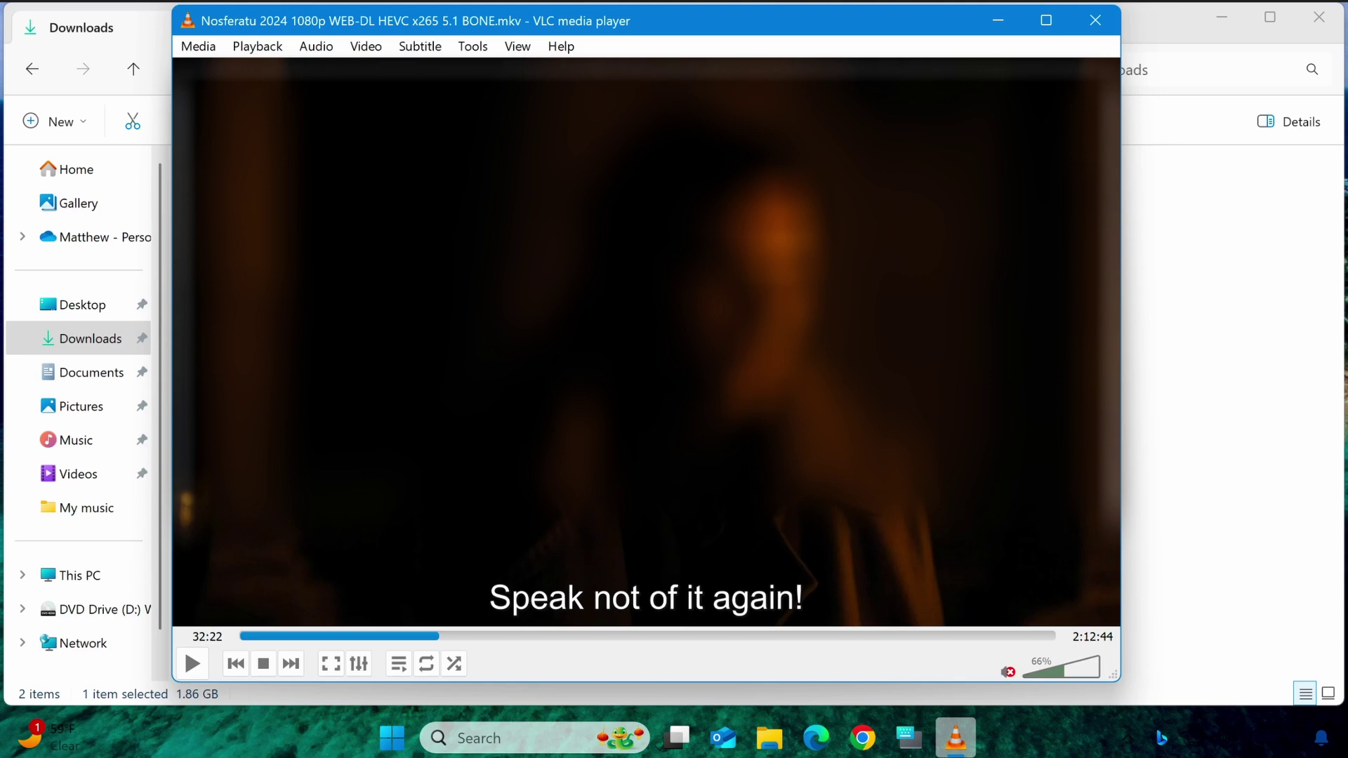
key(g)
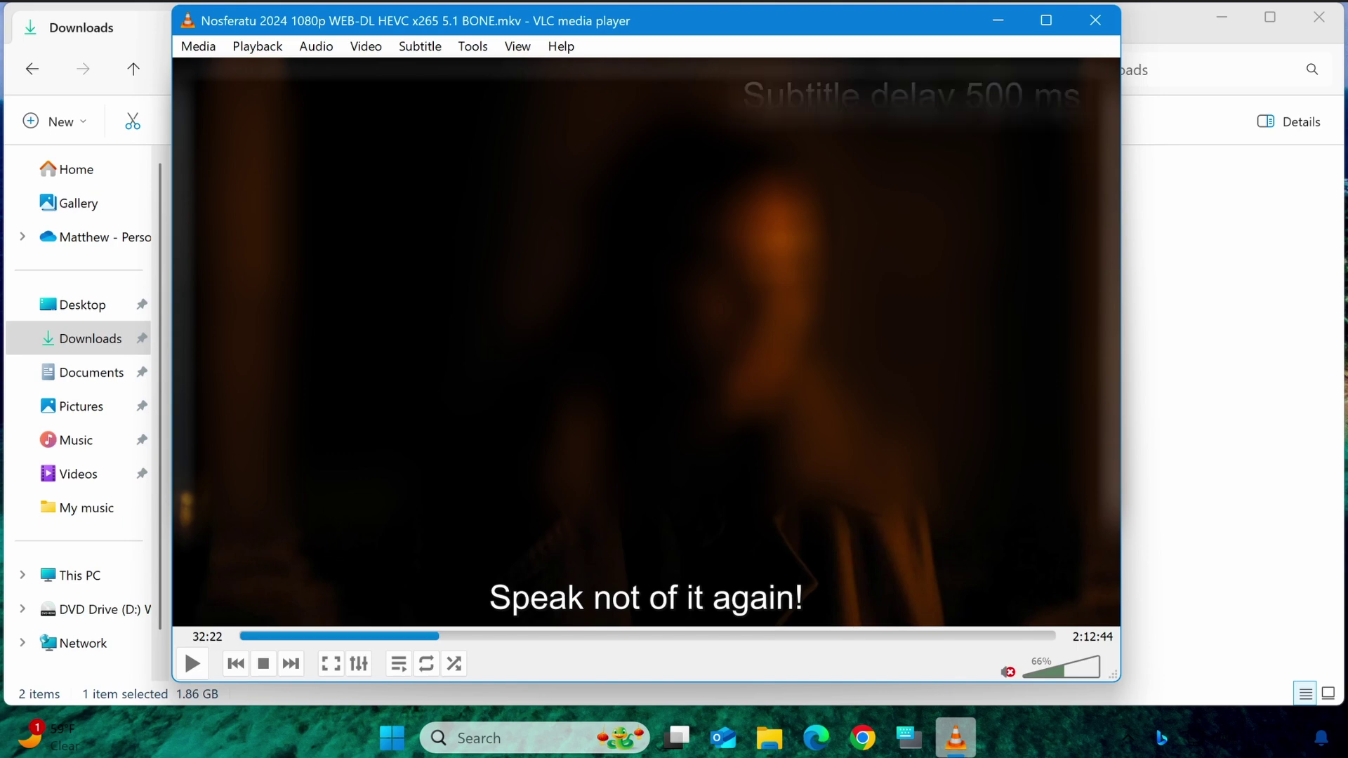
key(g)
key(g)
key(g)
key(g)
key(g)
key(g)
key(g)
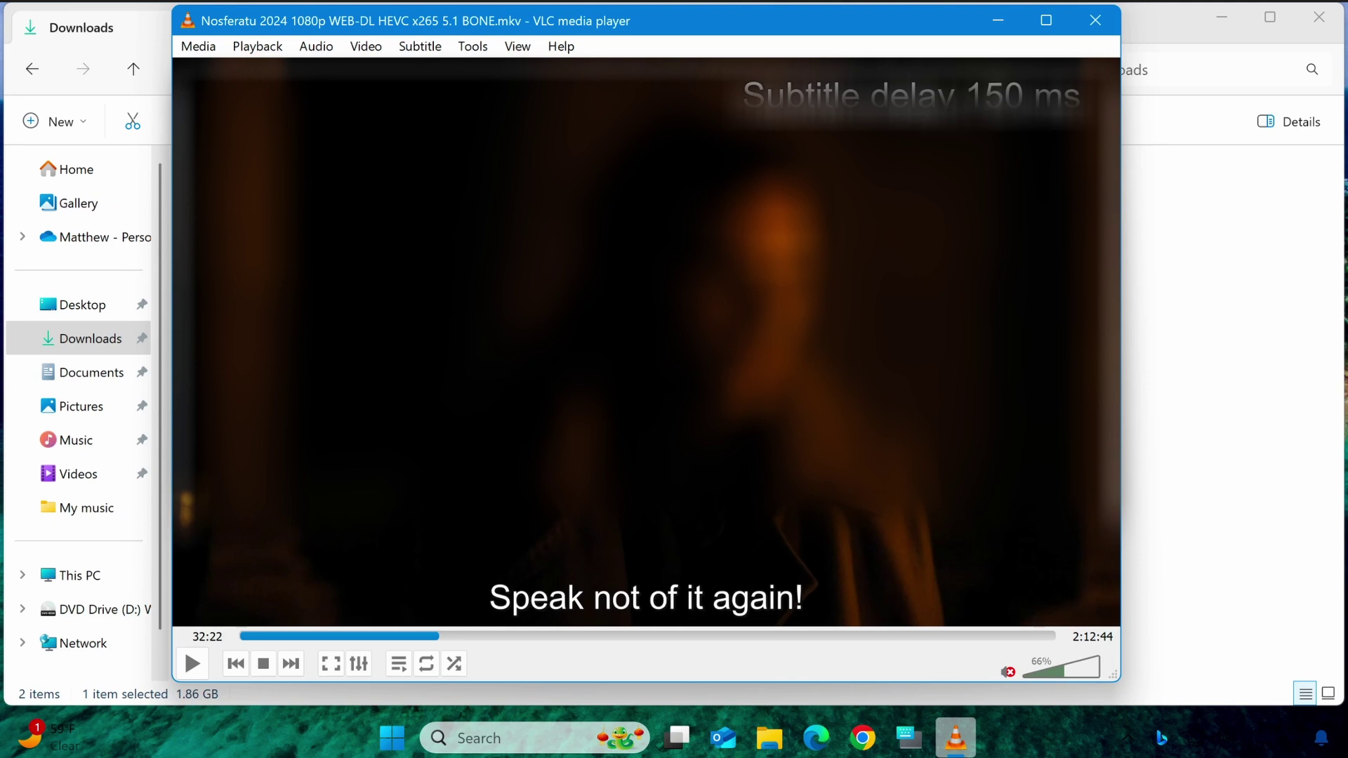
key(g)
key(g)
key(g)
key(g)
key(g)
key(g)
key(g)
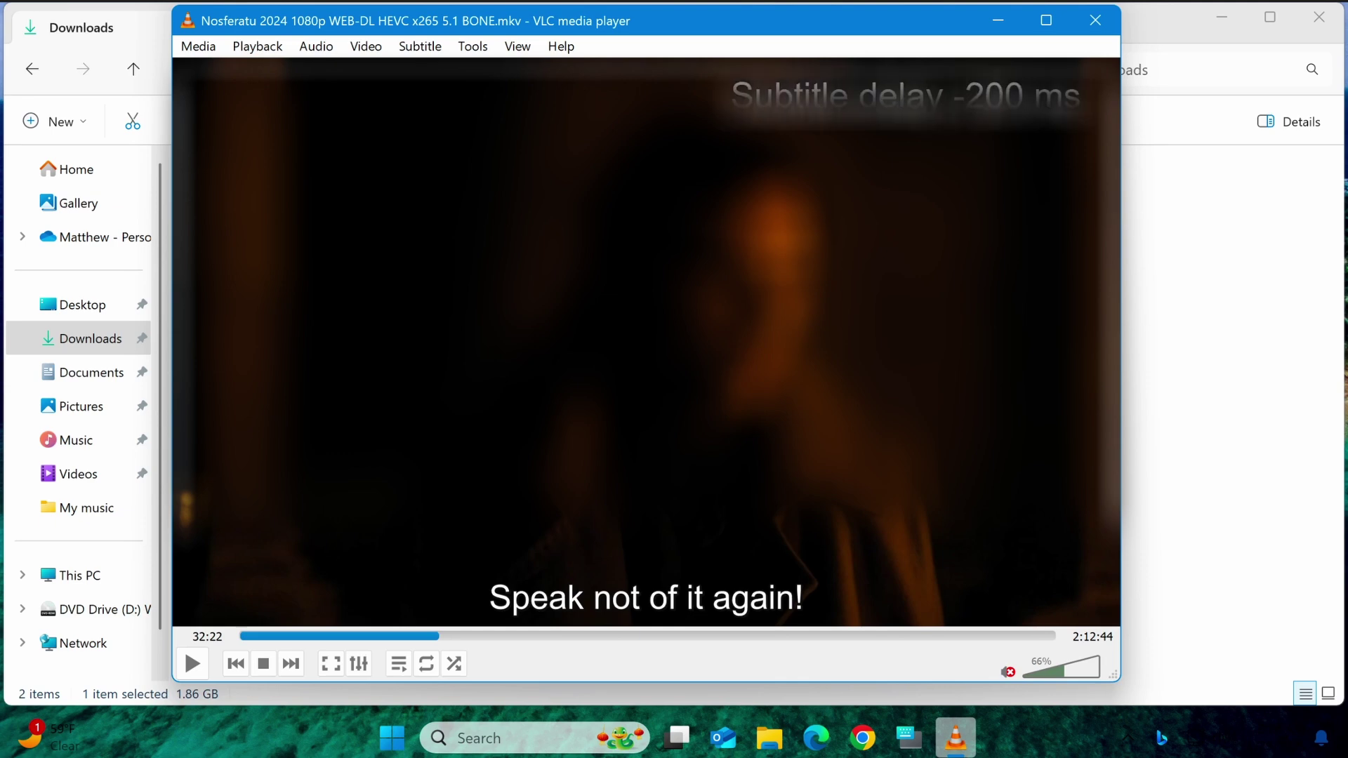
key(g)
key(g)
key(g)
key(g)
key(g)
key(g)
key(g)
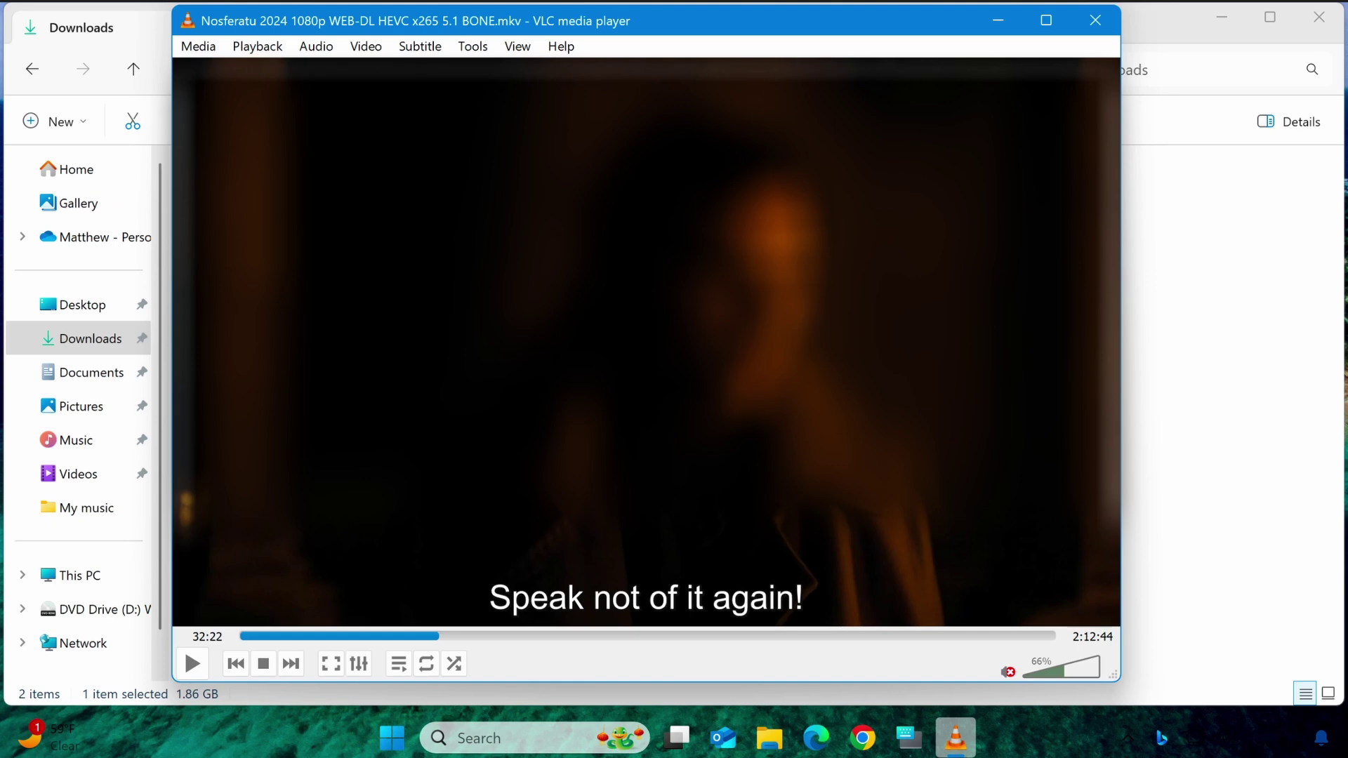
Step: Set subtitle track synchronization to 0.000 s in Track Synchronization and close the window
click(473, 47)
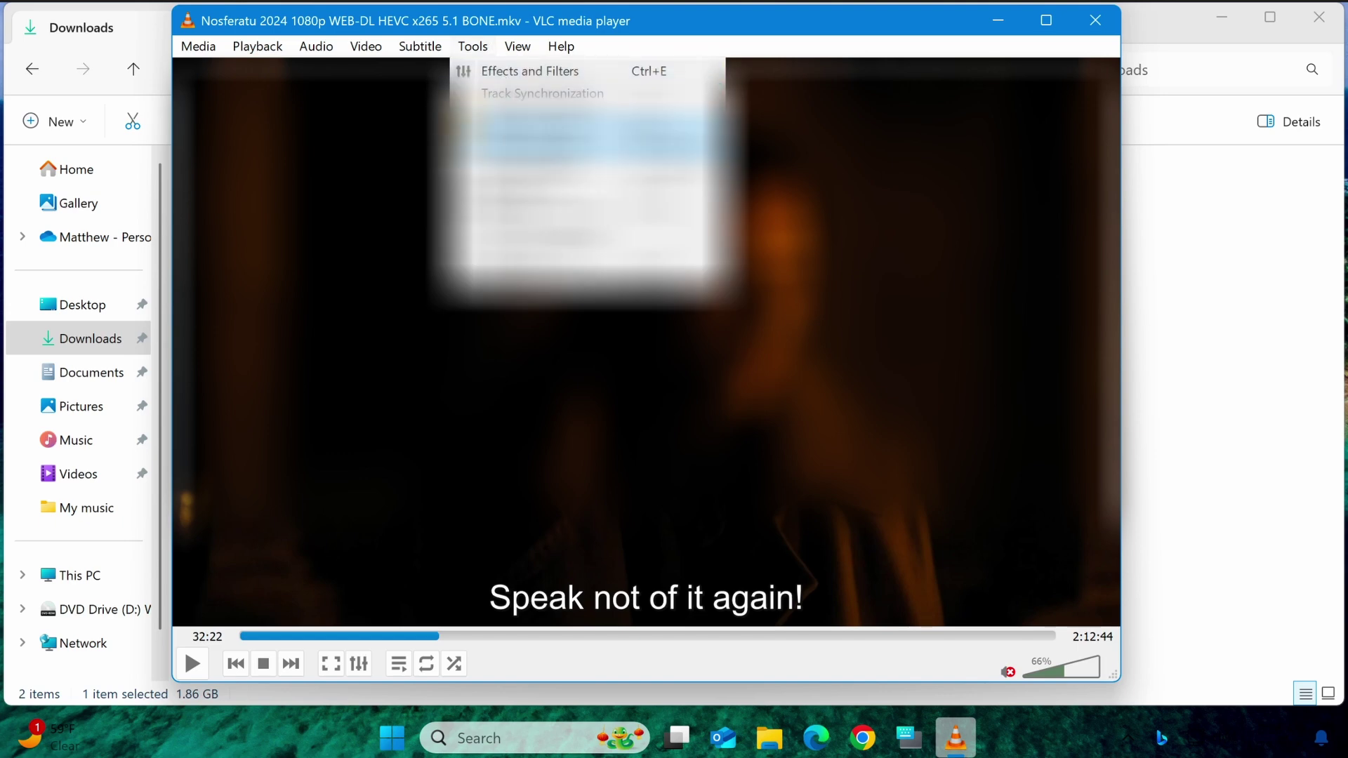
click(543, 94)
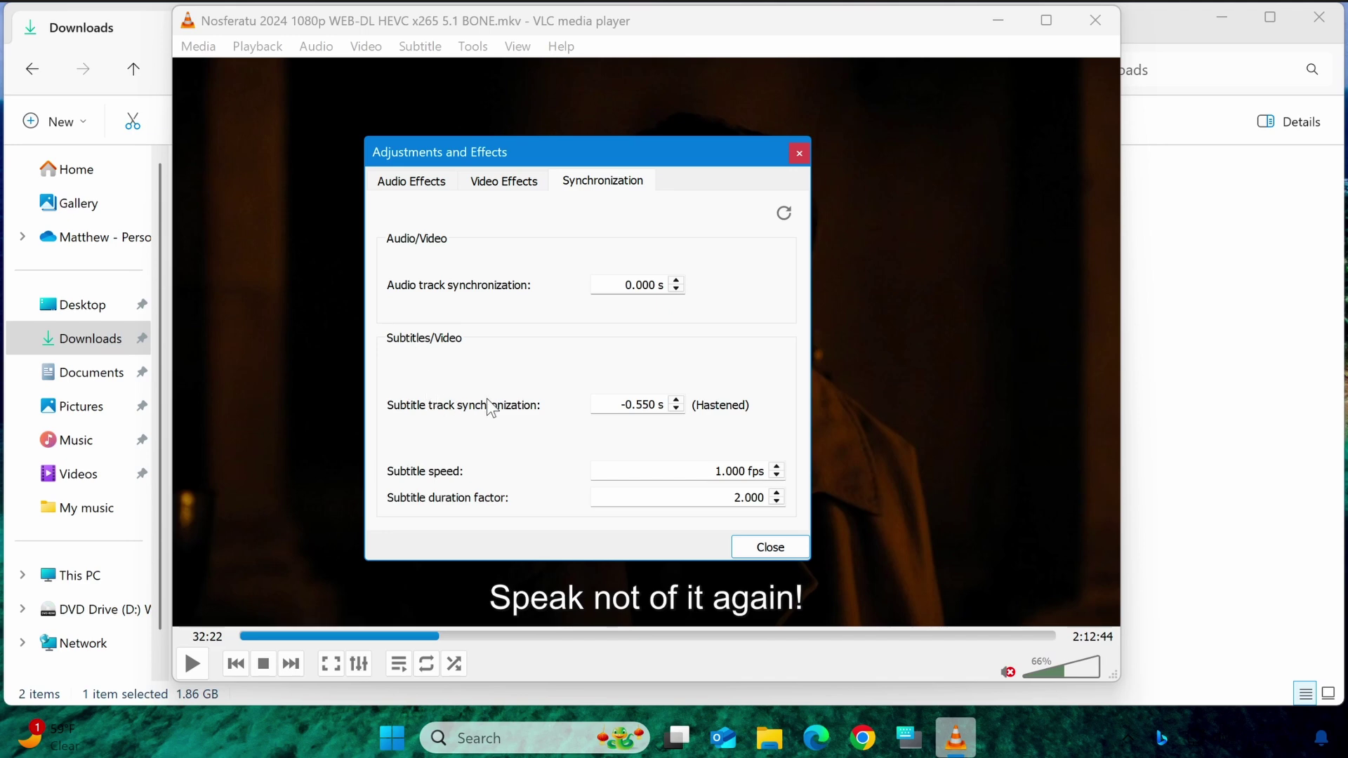
click(676, 400)
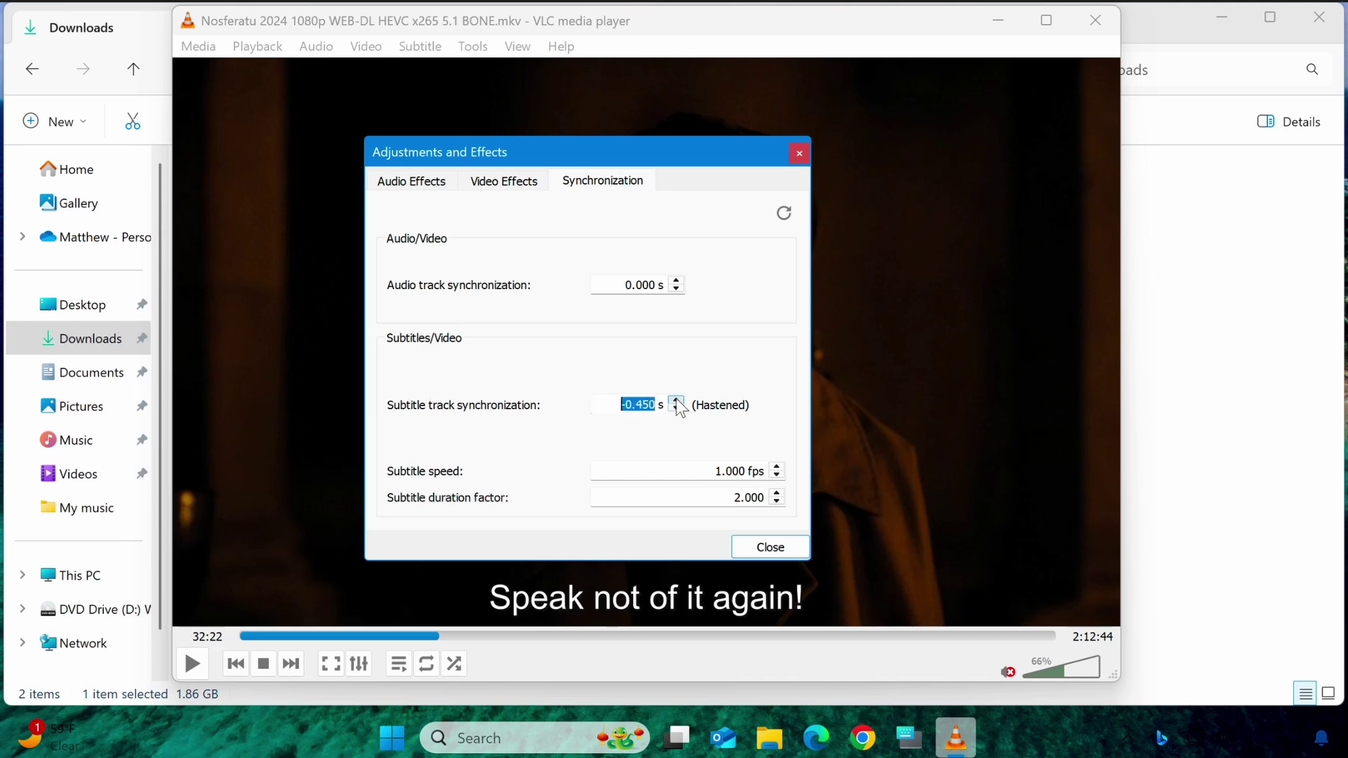
click(676, 401)
click(676, 401)
click(677, 410)
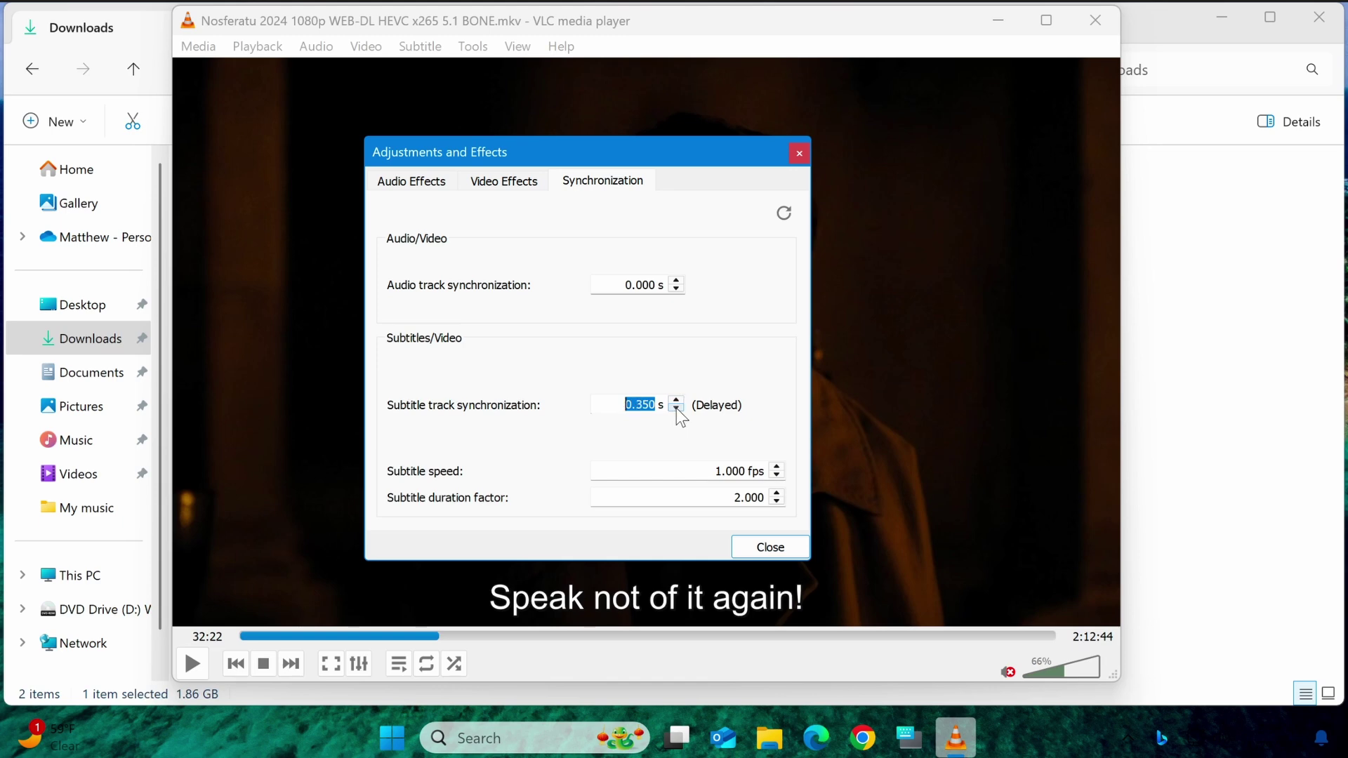
click(677, 409)
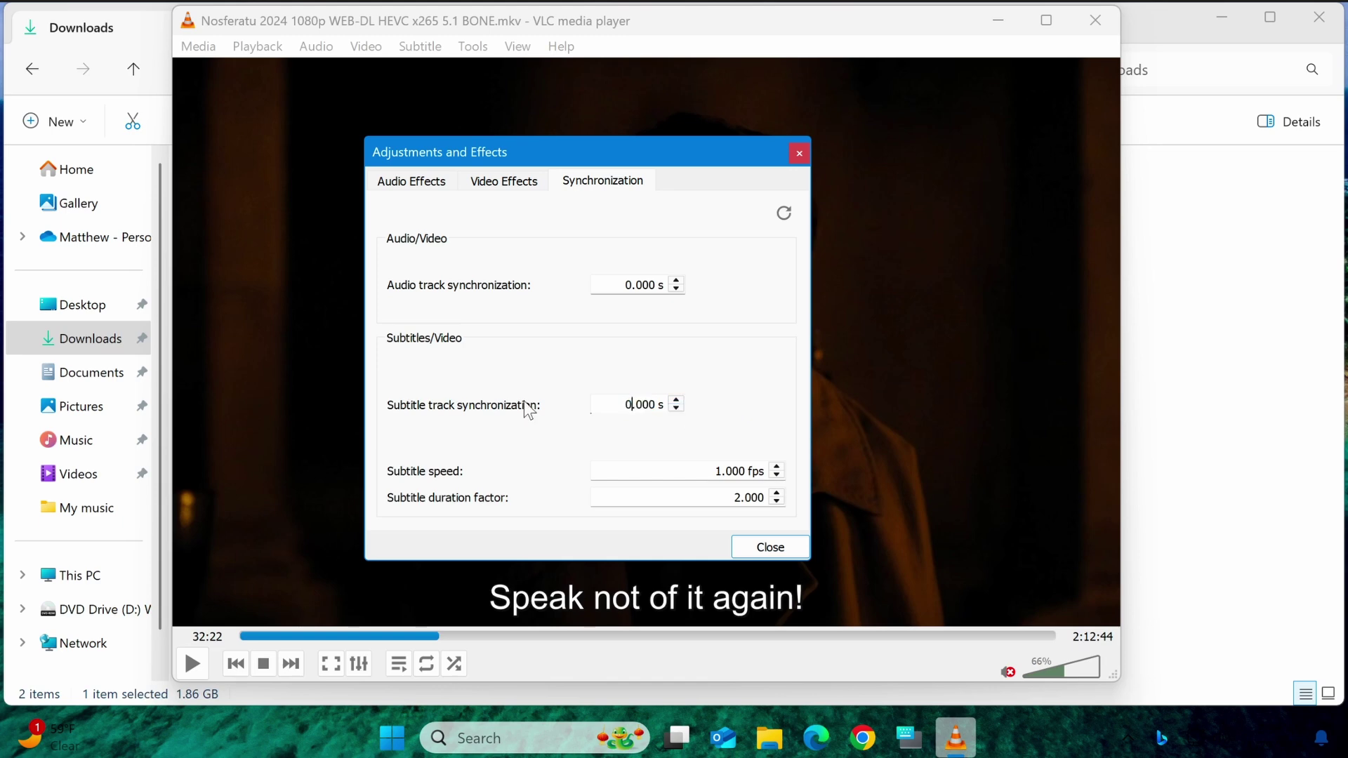
click(769, 547)
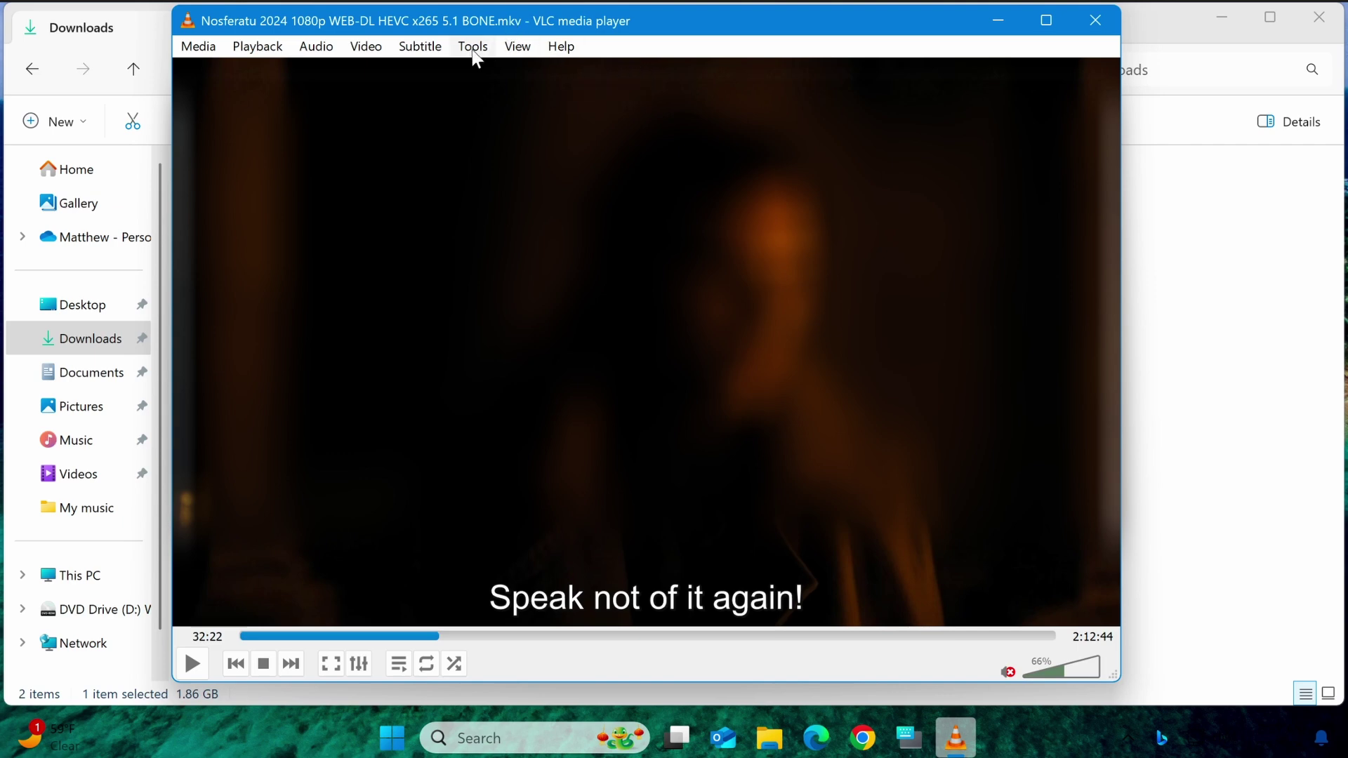
Step: Launch VLSub and trim the Title field down to 'Nosferatu'
click(514, 47)
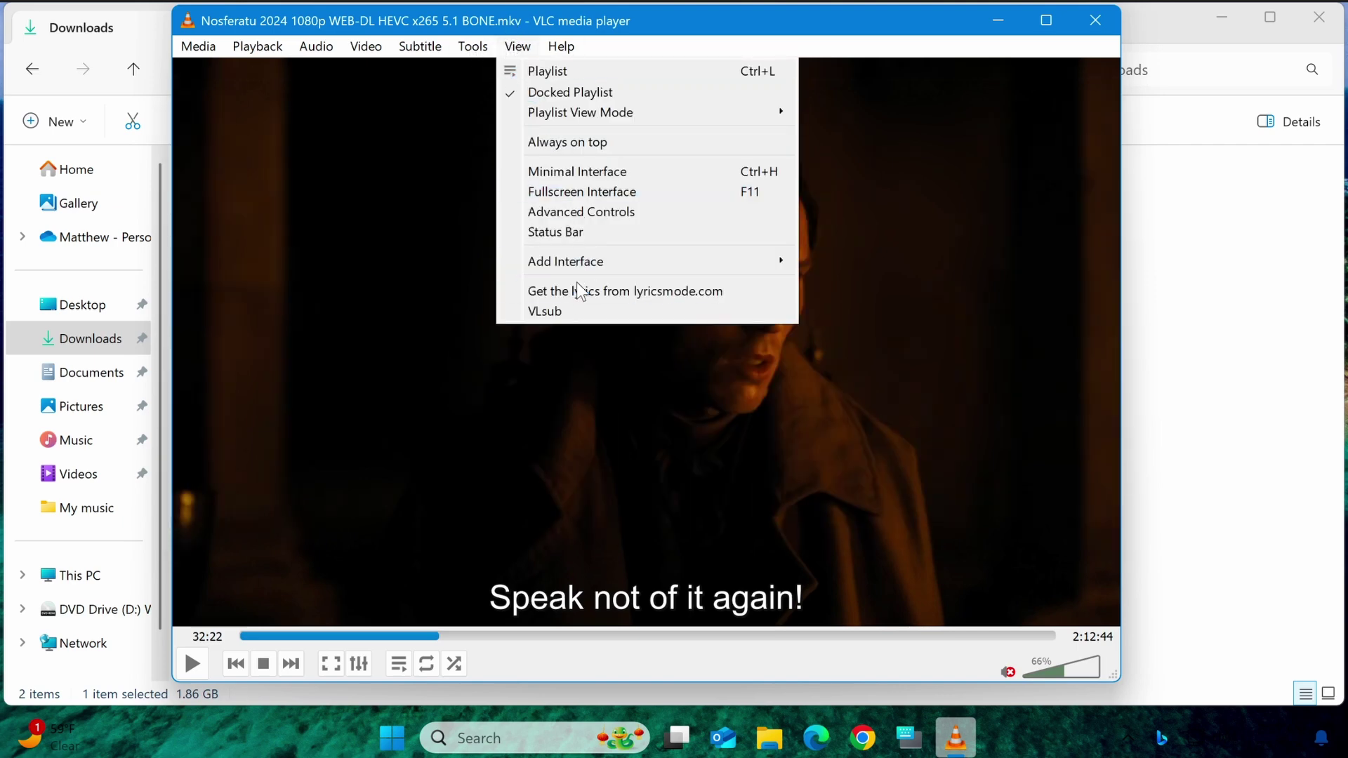
click(577, 310)
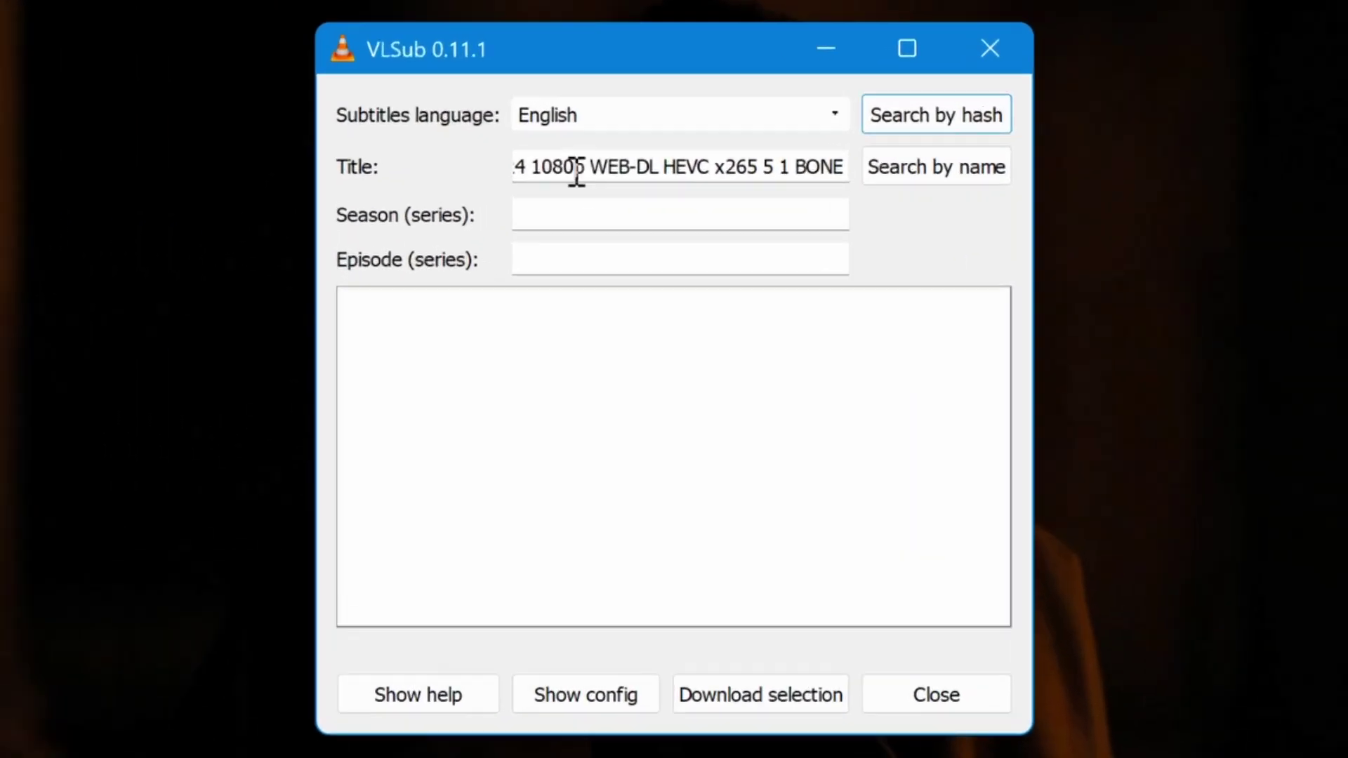
drag(614, 217, 414, 205)
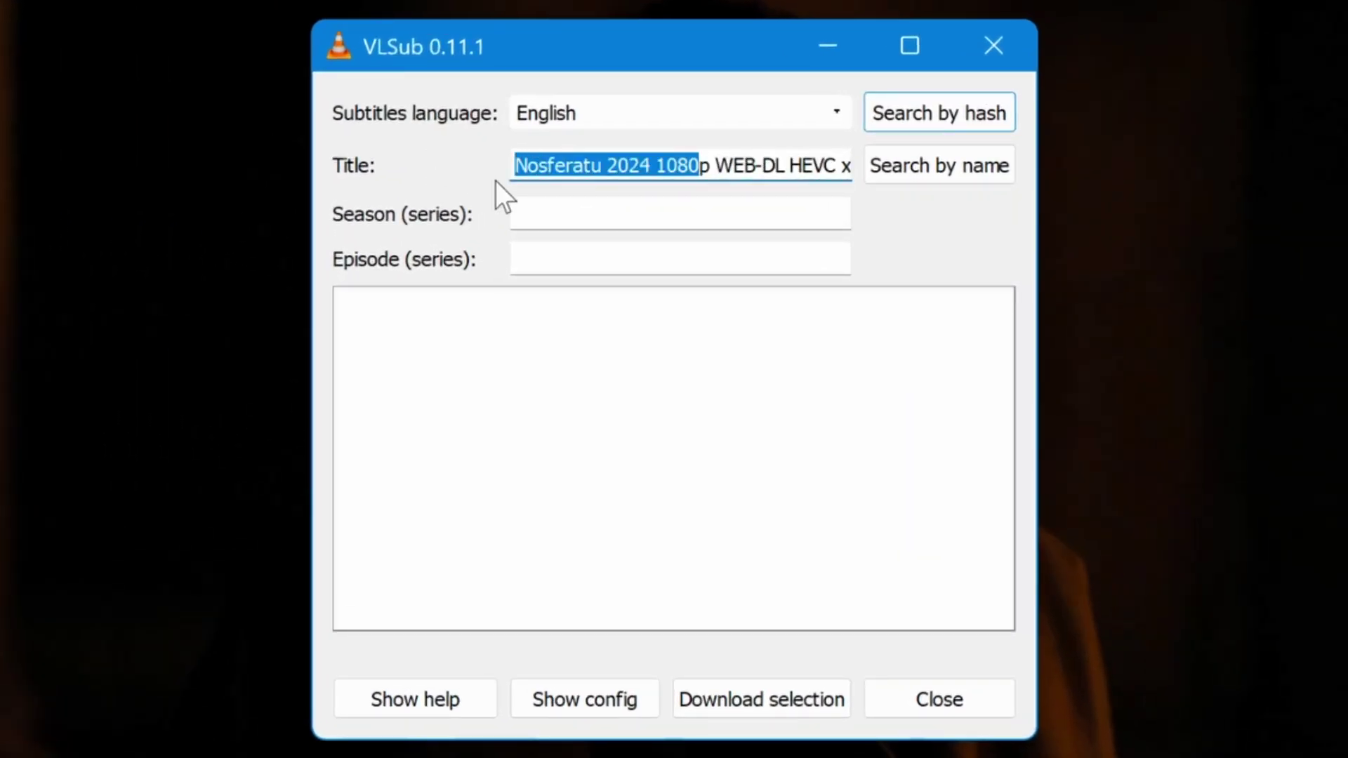
click(628, 169)
drag(603, 169, 1088, 188)
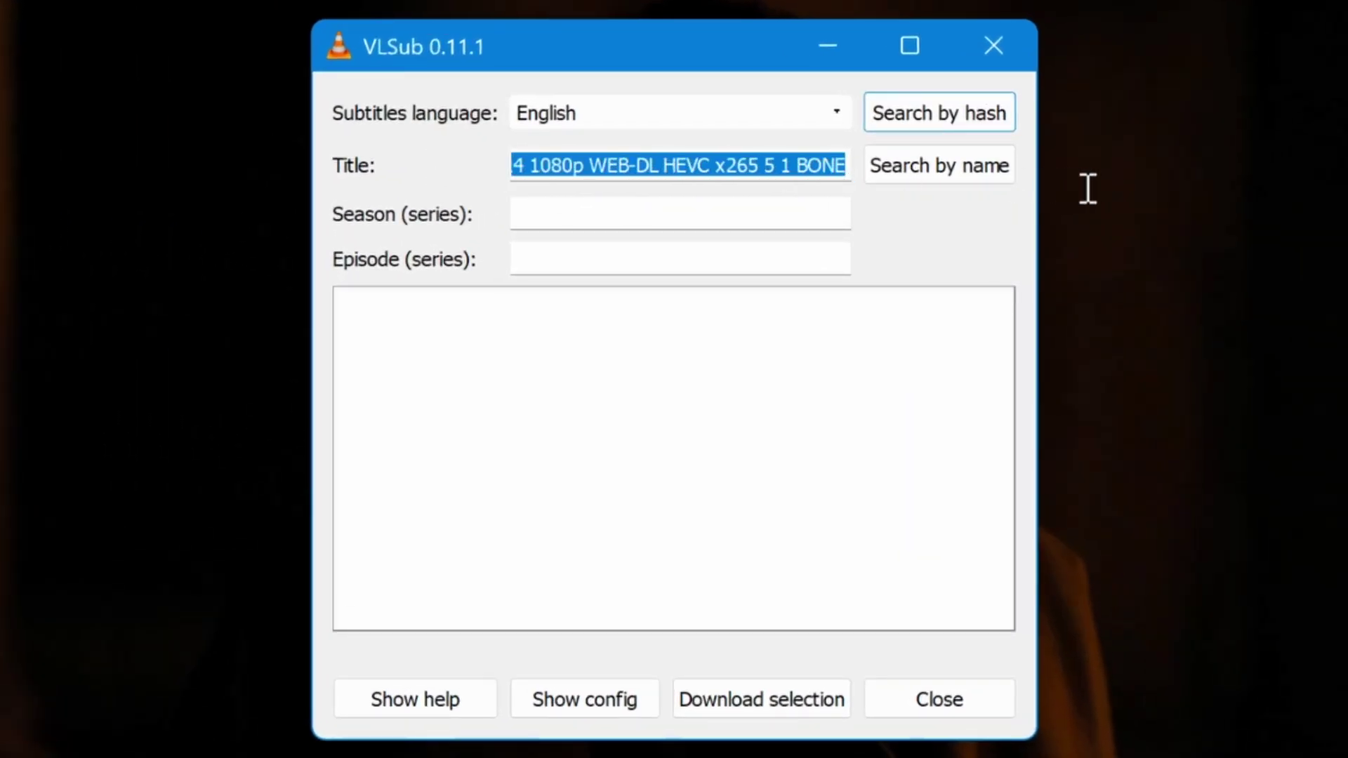
key(BackSpace)
text(Nosferatu)
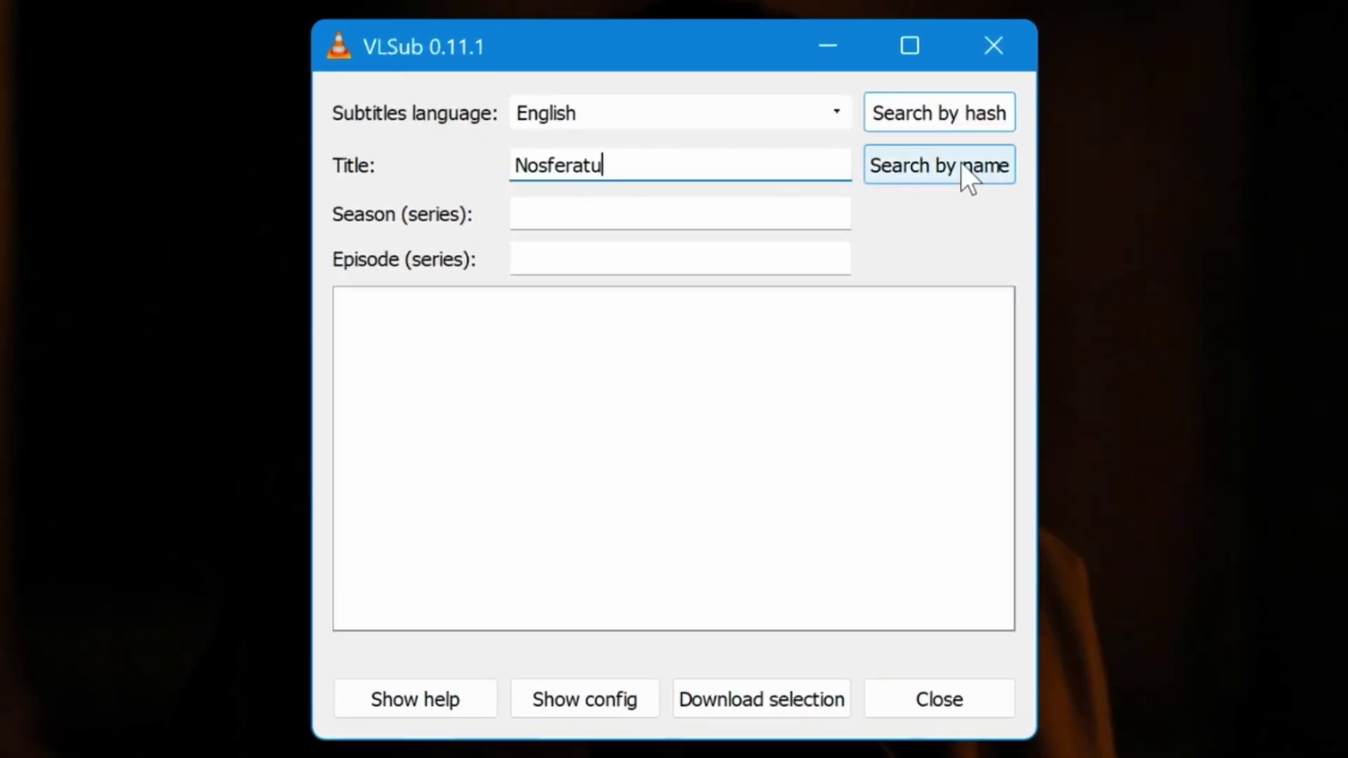
Step: Search by name and download the Nosferatu 2024 1080p WEB subtitle, then close VLSub
click(939, 163)
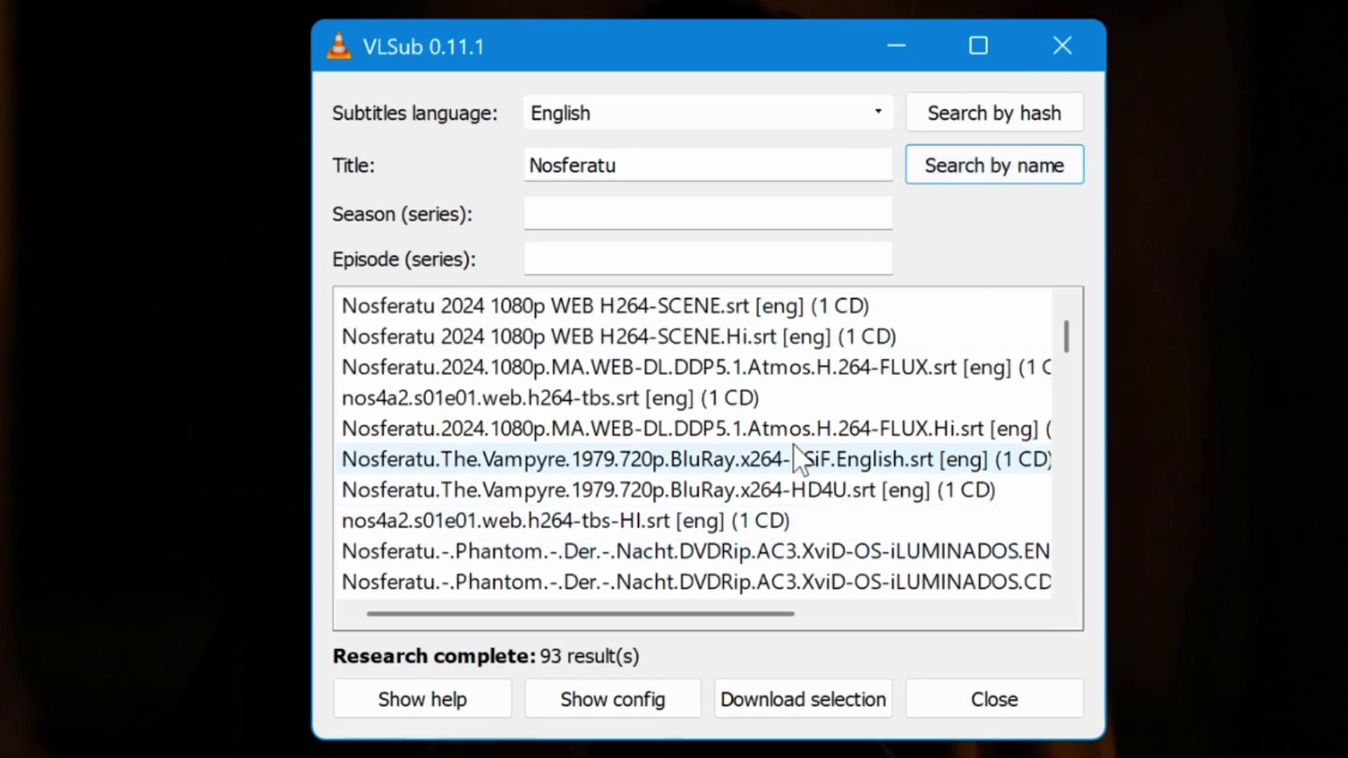
click(746, 308)
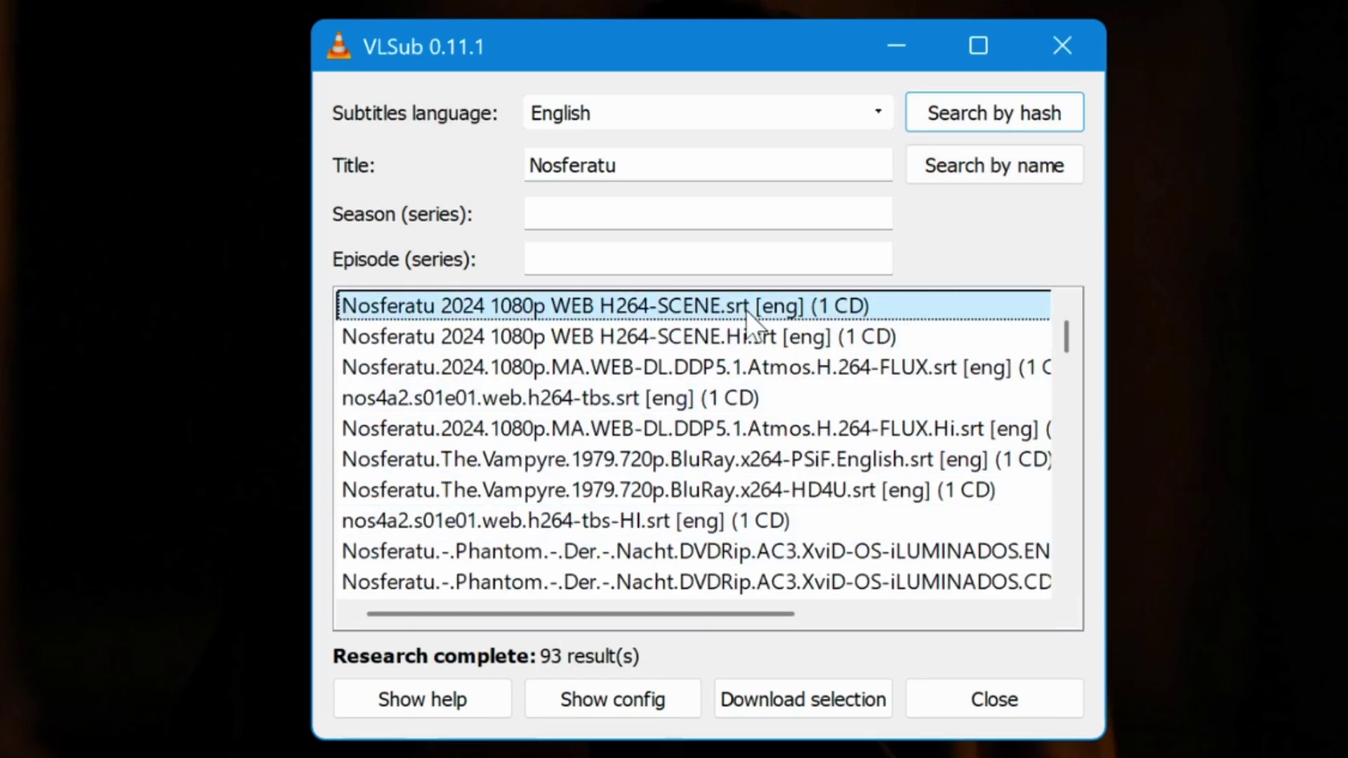
click(801, 699)
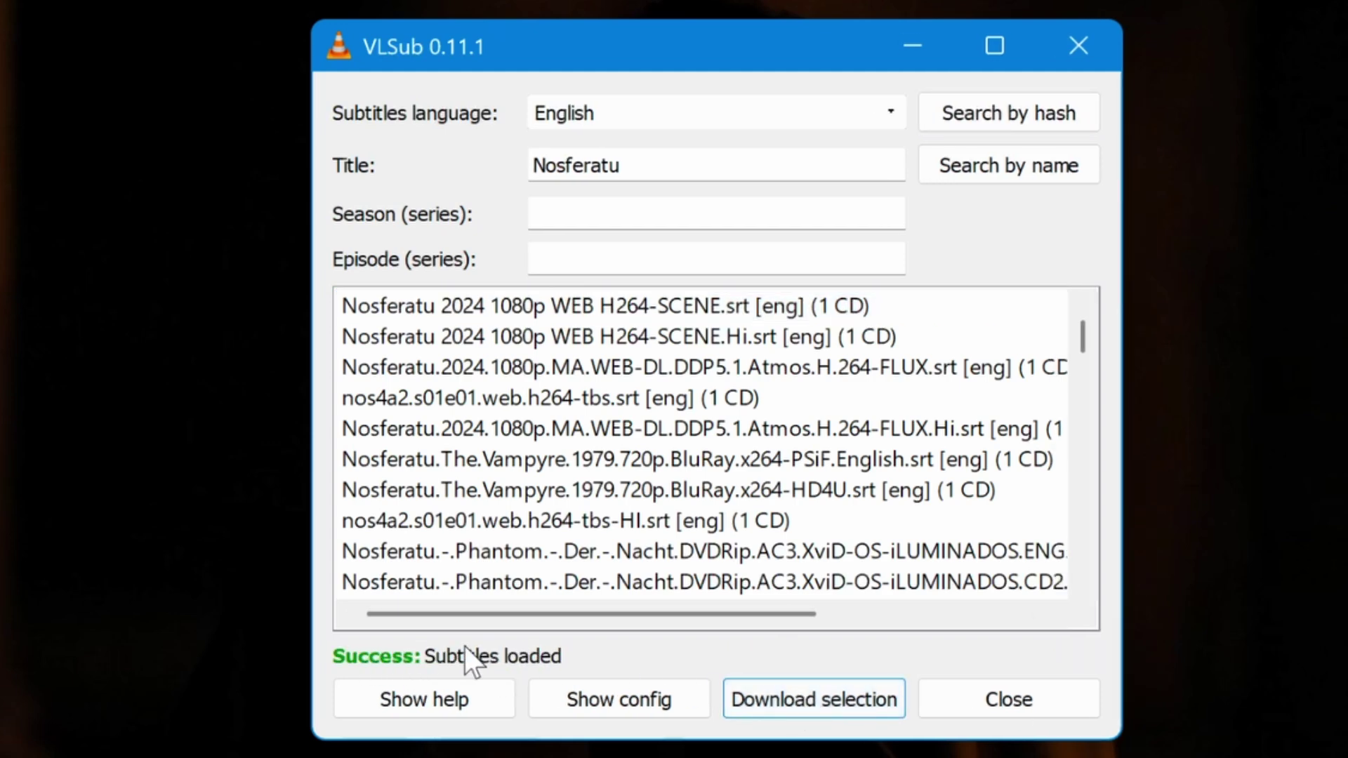
click(1001, 698)
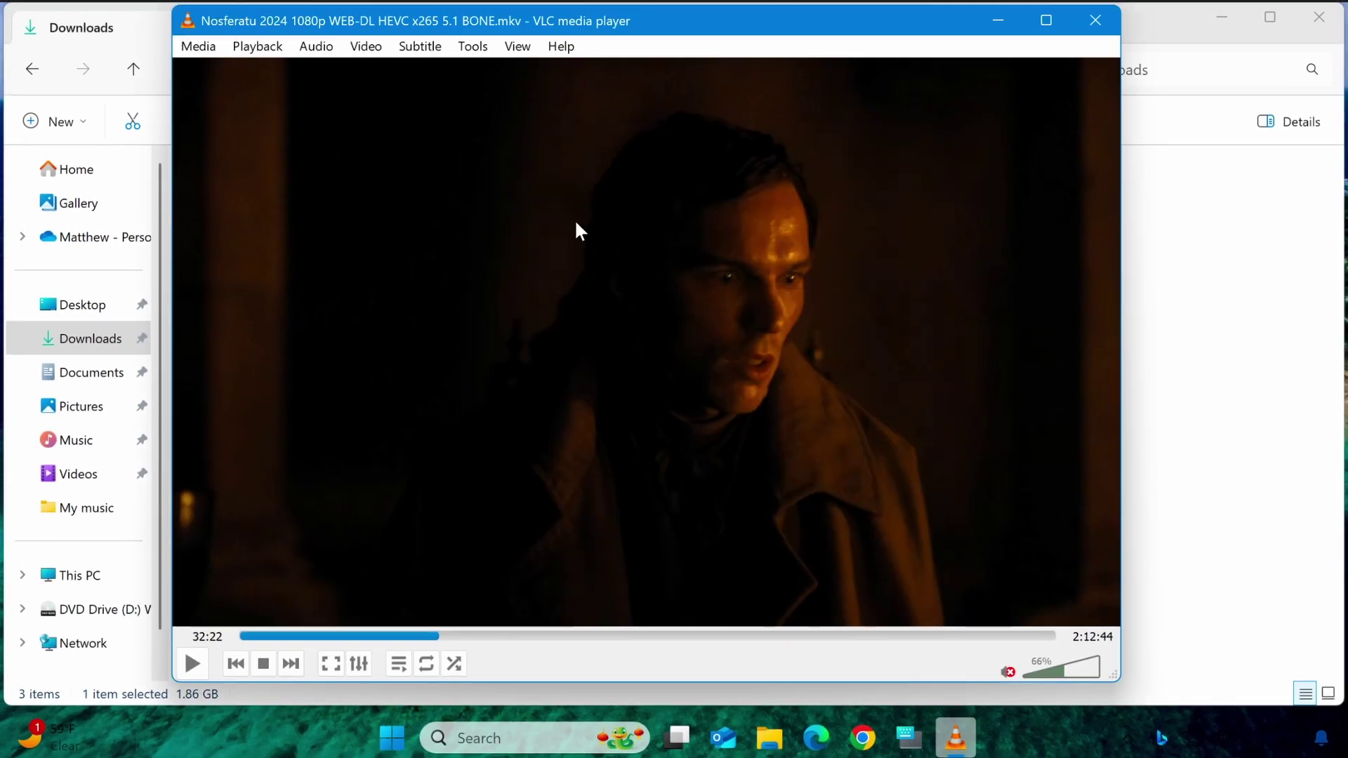
Step: Check the Sub Track list, then select the downloaded Nosferatu .srt in Downloads
right_click(574, 219)
mouse_move(629, 395)
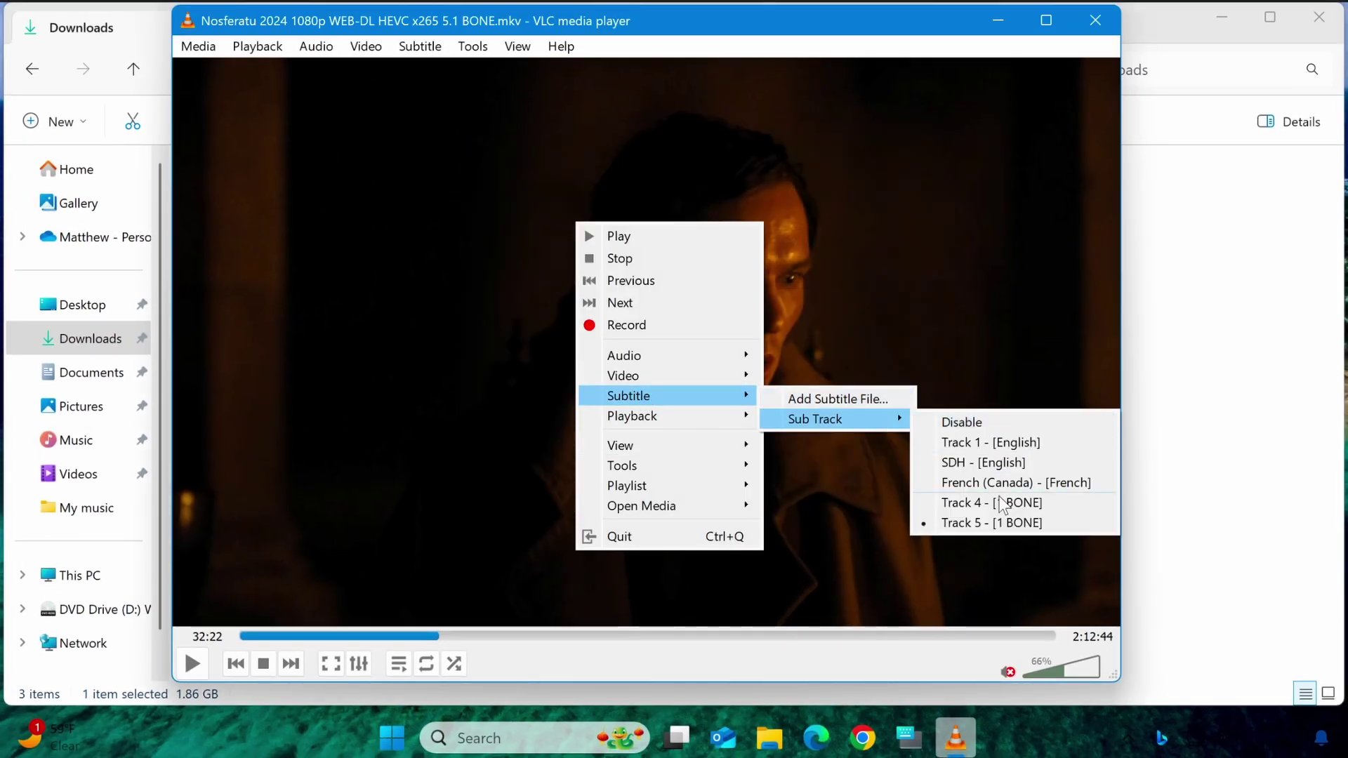
mouse_move(816, 419)
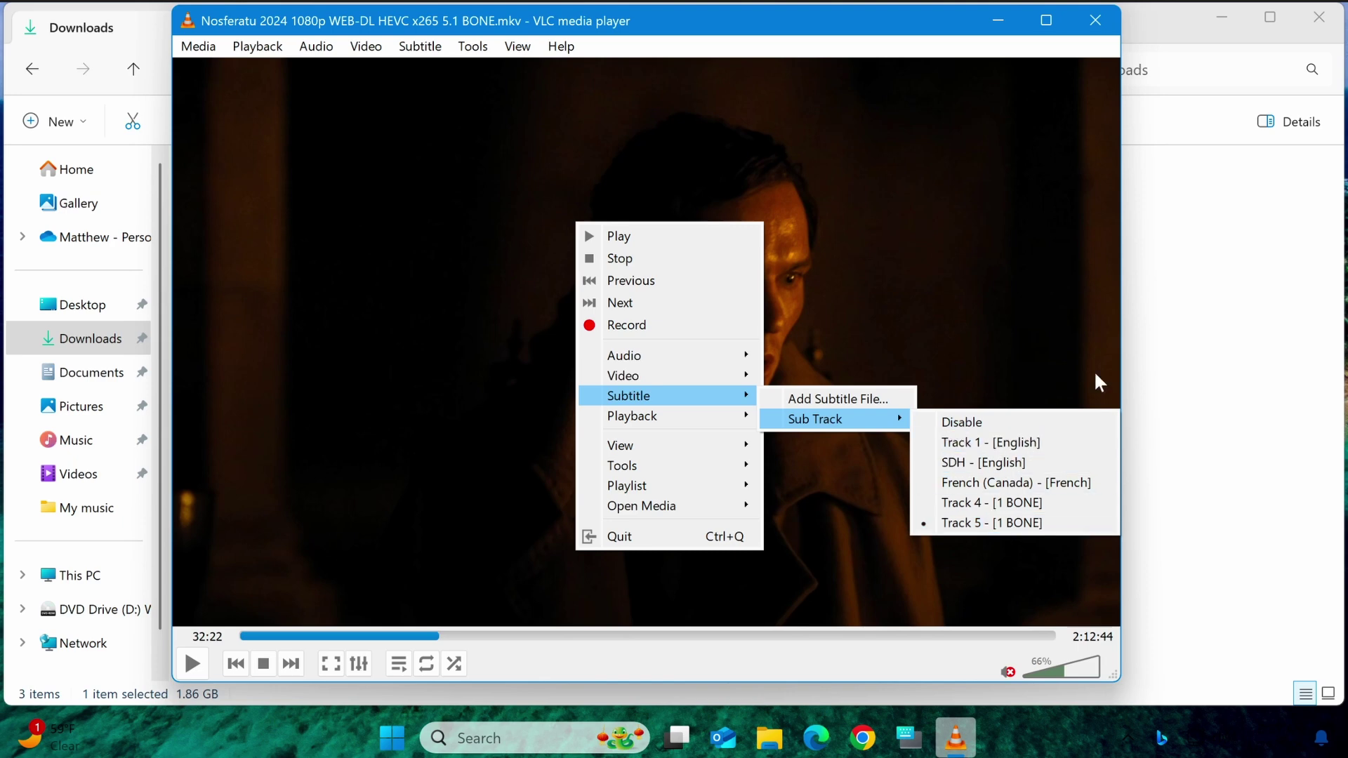
click(1197, 263)
click(285, 219)
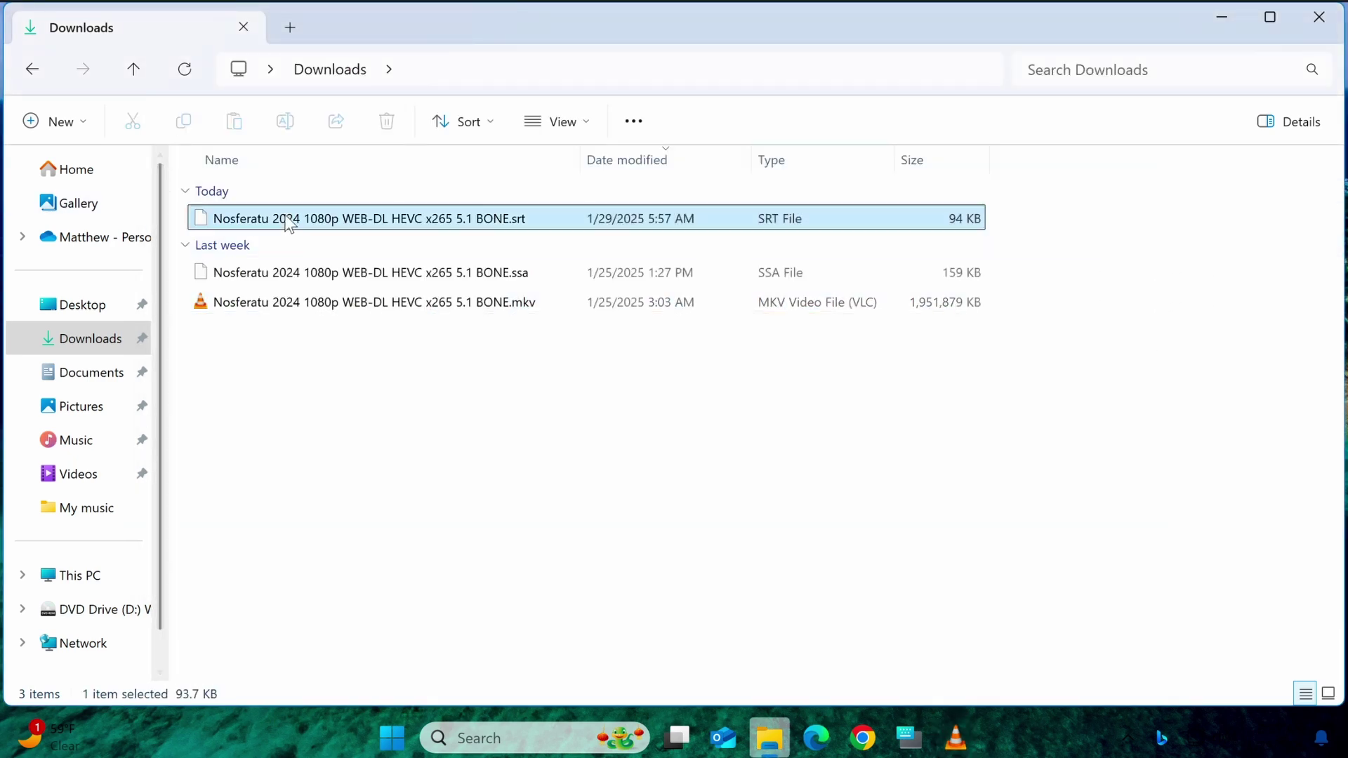